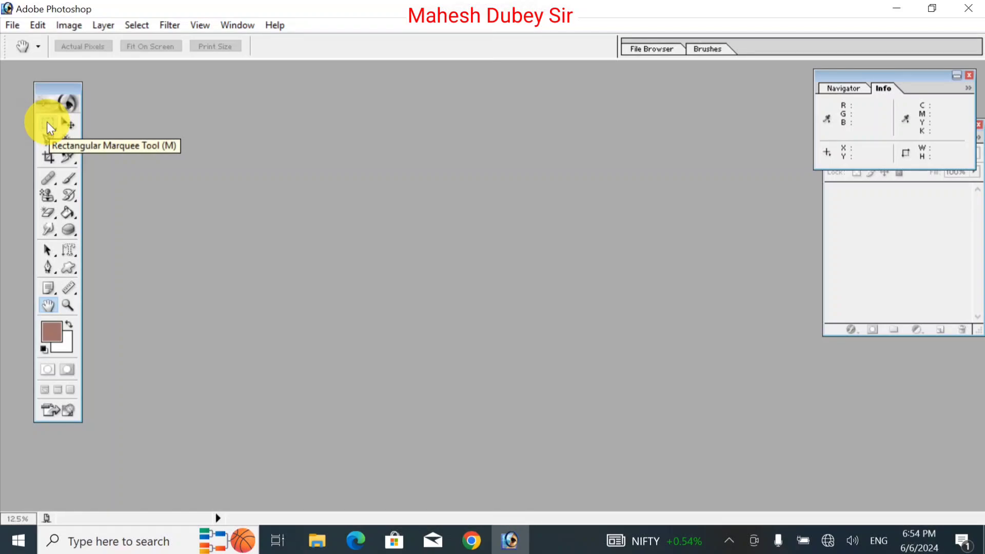
Activate the Eyedropper tool and open the first blue-background portrait photo from the Desktop folder.
left_click(74, 288)
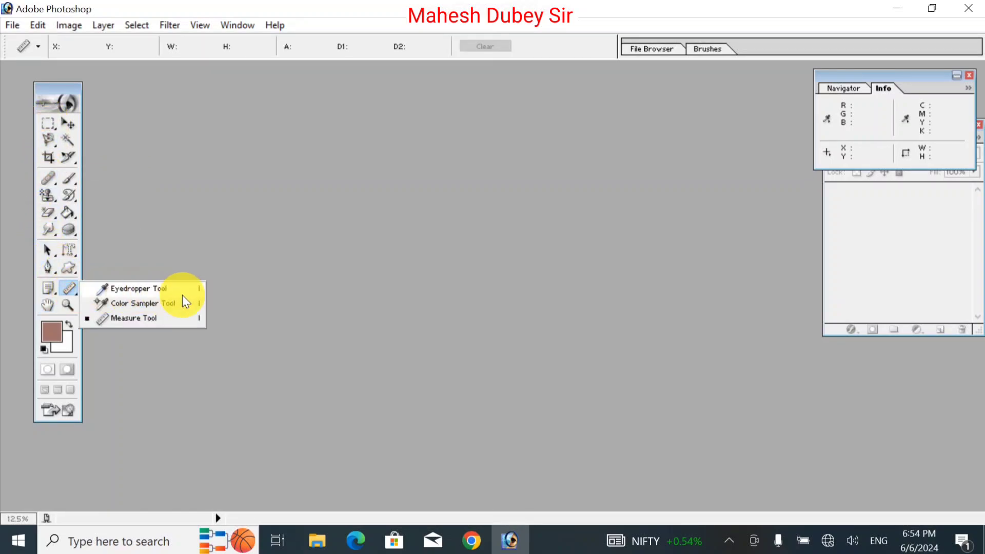
left_click(149, 289)
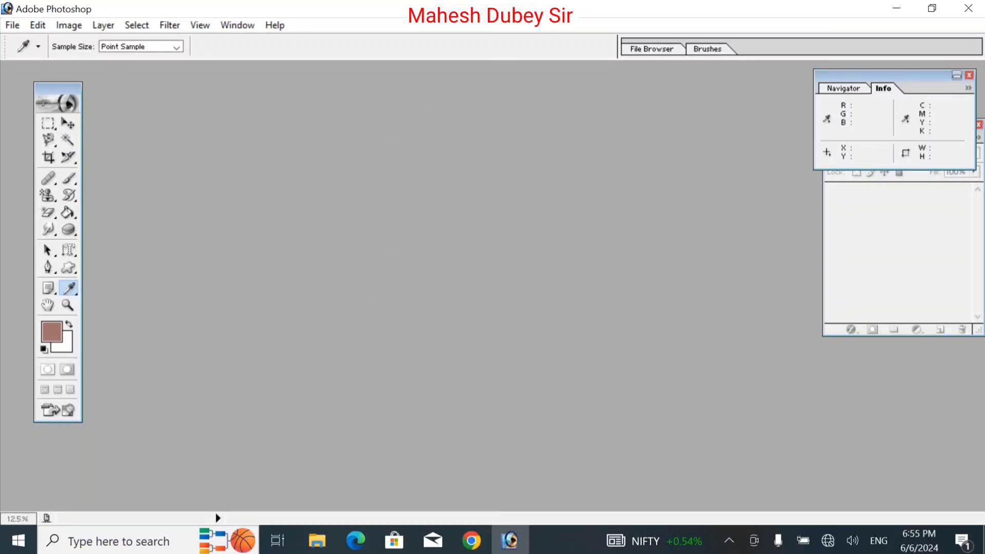
left_click(373, 220)
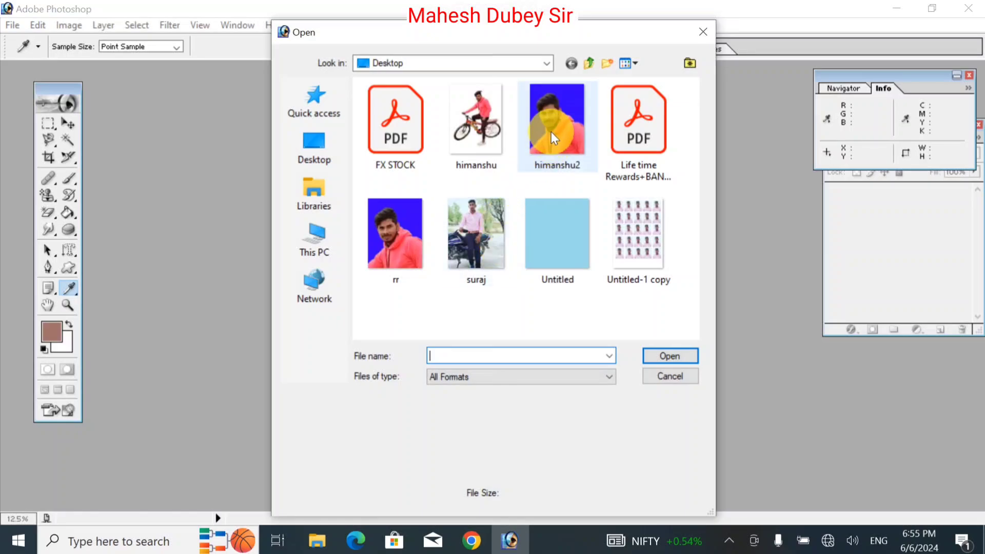
double_click(551, 131)
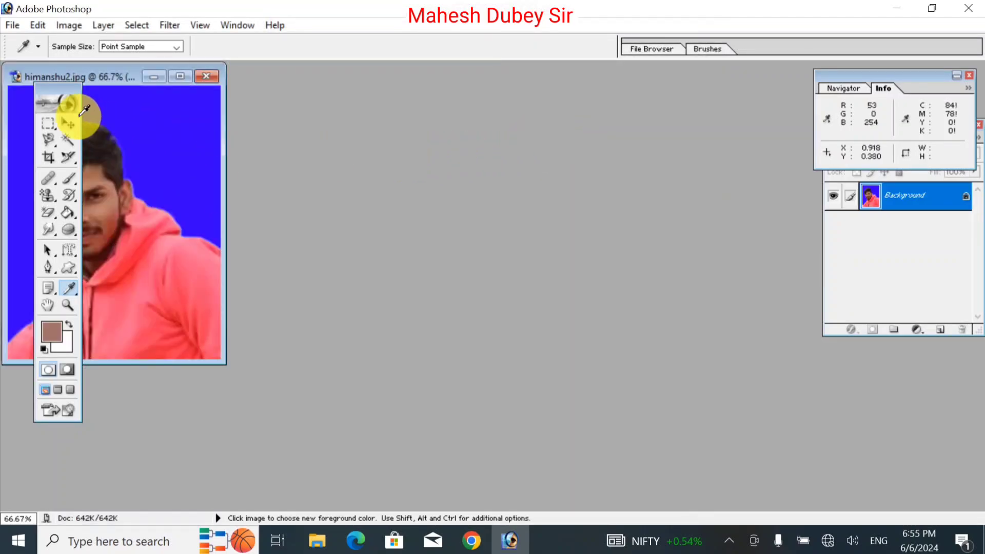
Maximize the portrait's document window and close the Info palette.
mouse_move(106, 74)
left_mouse_down()
mouse_move(319, 125)
mouse_move(417, 123)
left_mouse_up()
left_click(493, 127)
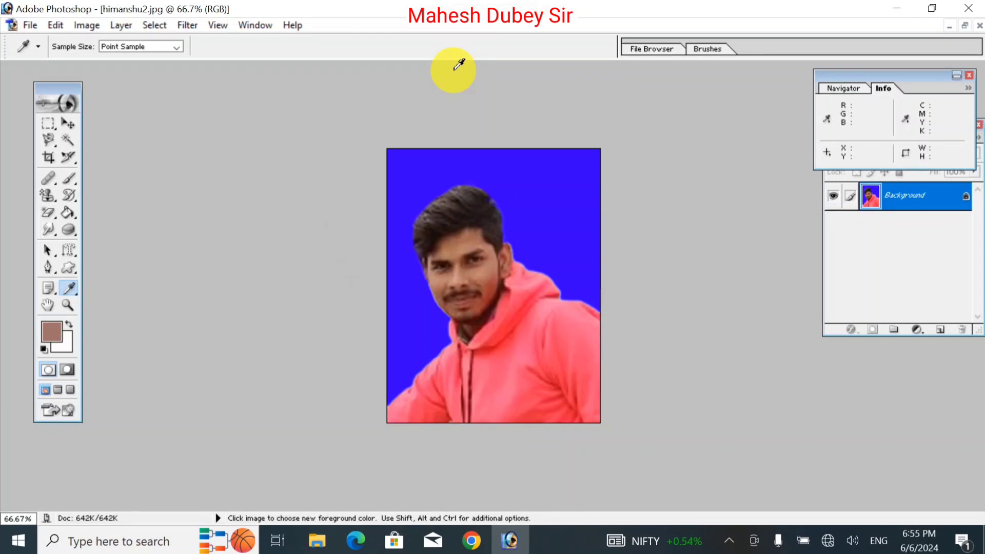
left_click(968, 76)
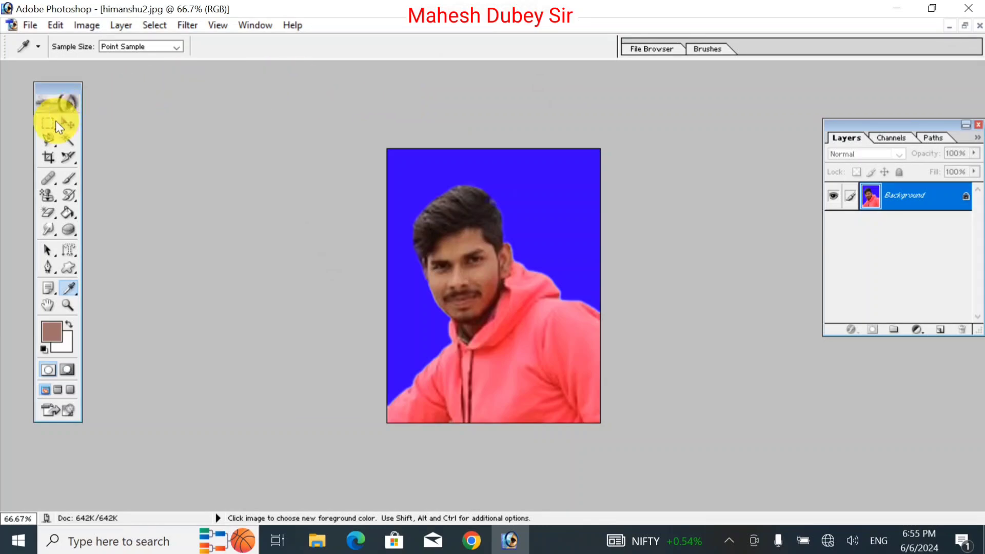
left_click(68, 123)
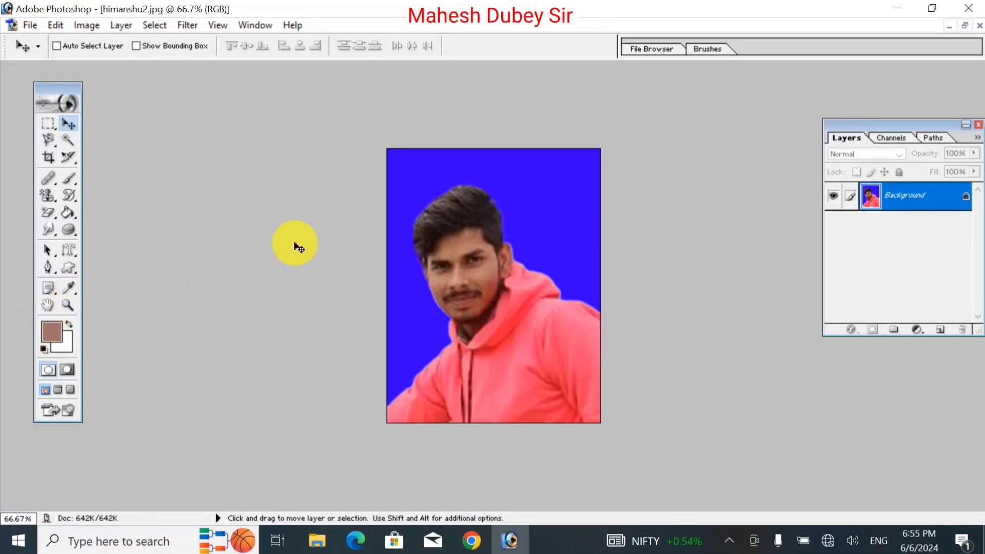
Magnify the portrait's chin area to 300% with the Zoom tool.
left_click(67, 305)
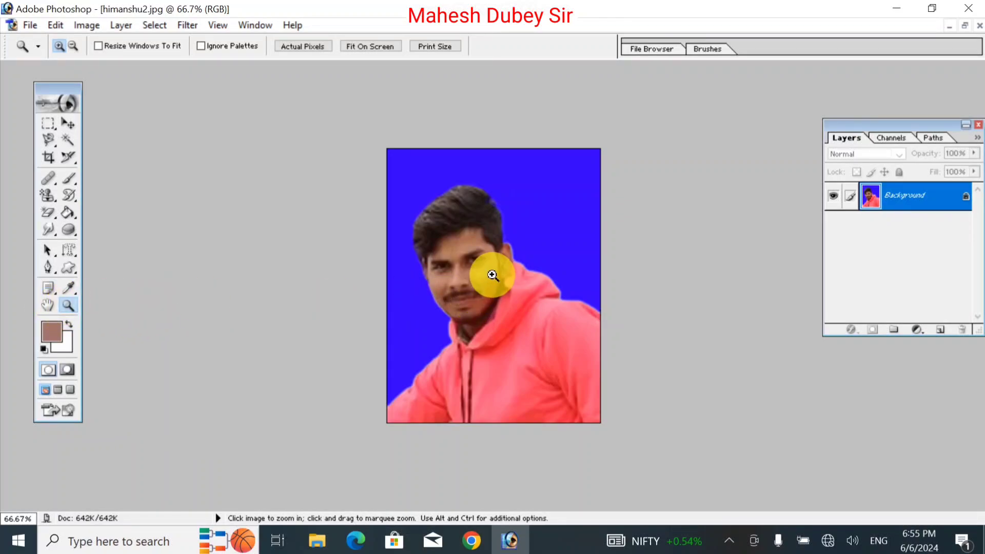
left_click(467, 302)
left_click(467, 301)
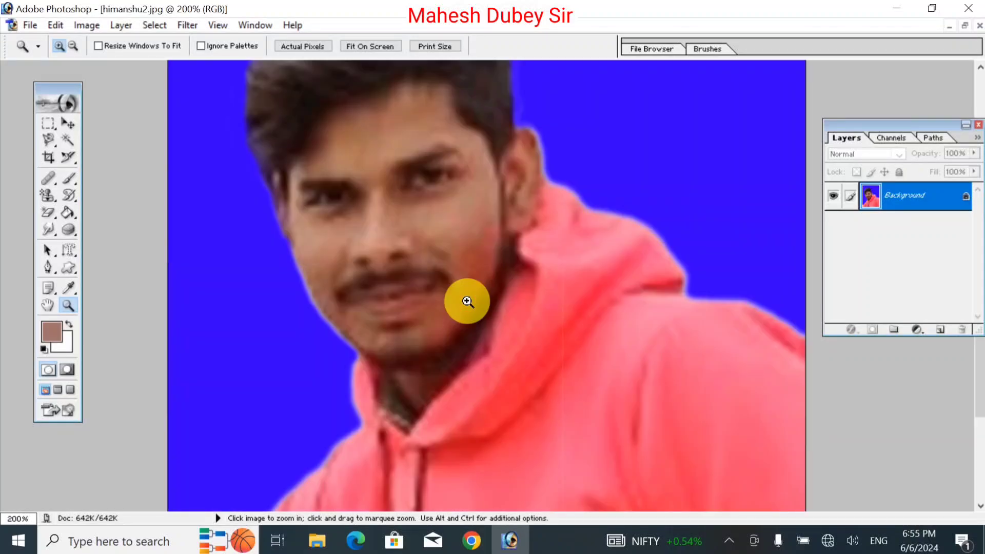
left_click(467, 301)
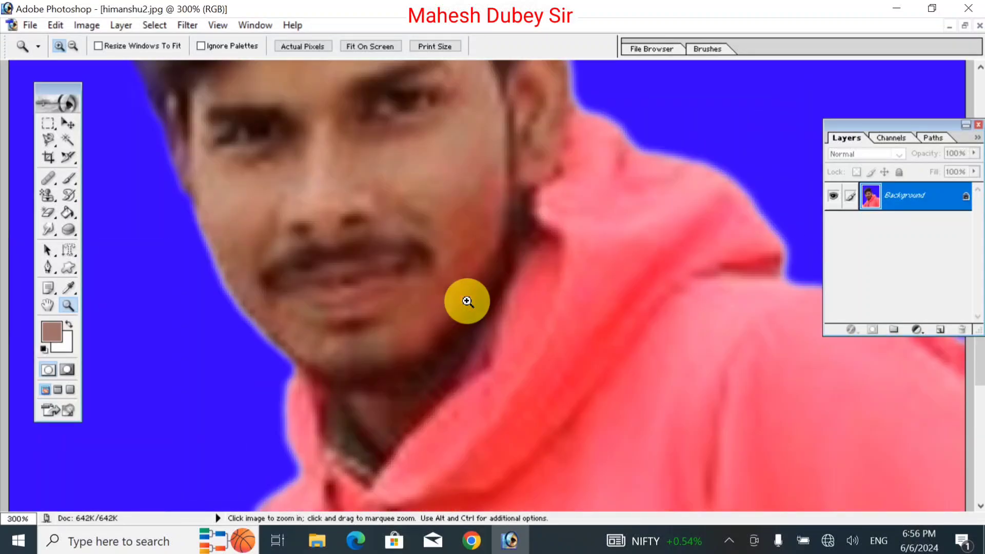
right_click(467, 301)
left_click(458, 295)
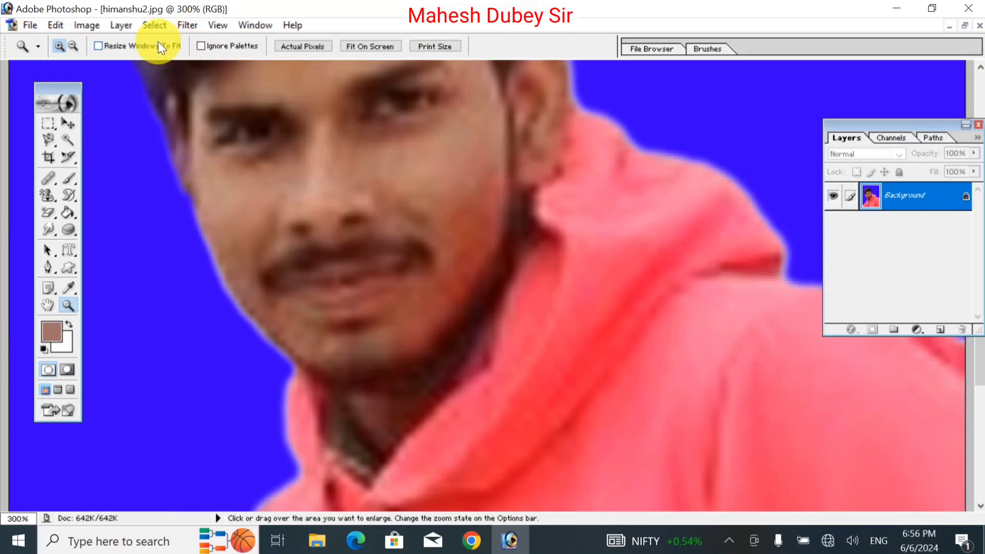
Switch the Zoom tool to zooming out and reduce the portrait view to 66.67%.
left_click(73, 46)
left_click(554, 272)
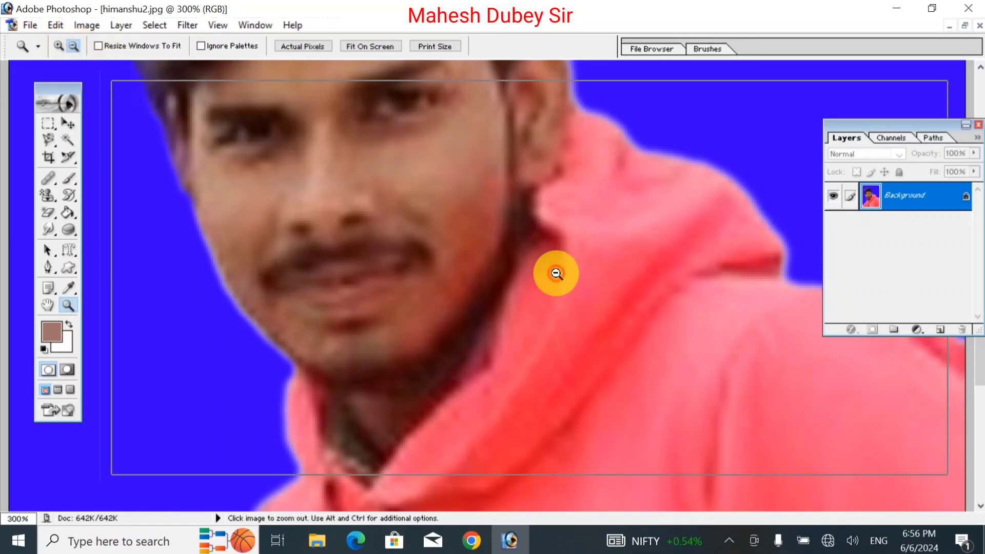
left_click(561, 303)
left_click(560, 304)
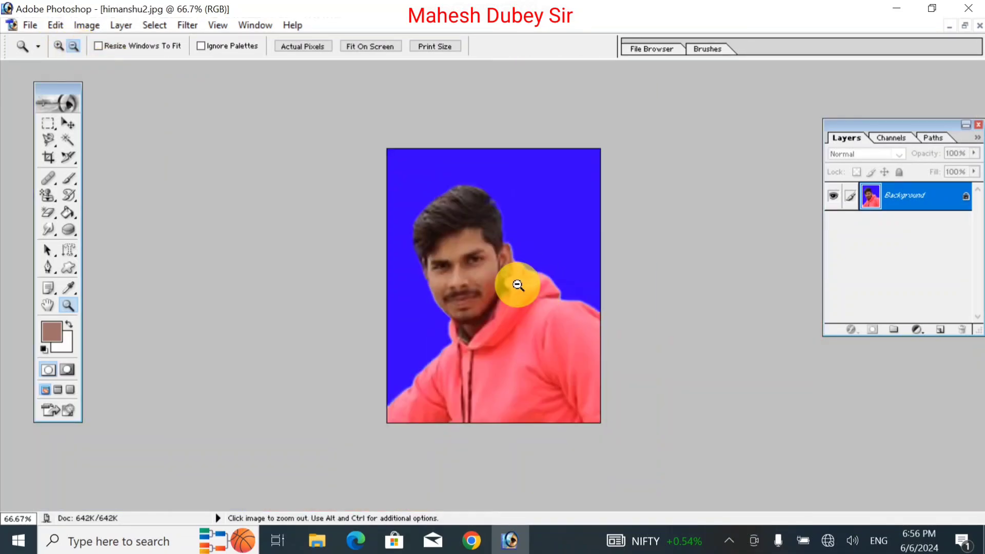
Set the Zoom tool back to zooming in, magnify the portrait to 200%, and temporarily reverse the tool to reduce it to 50%.
left_click(59, 46)
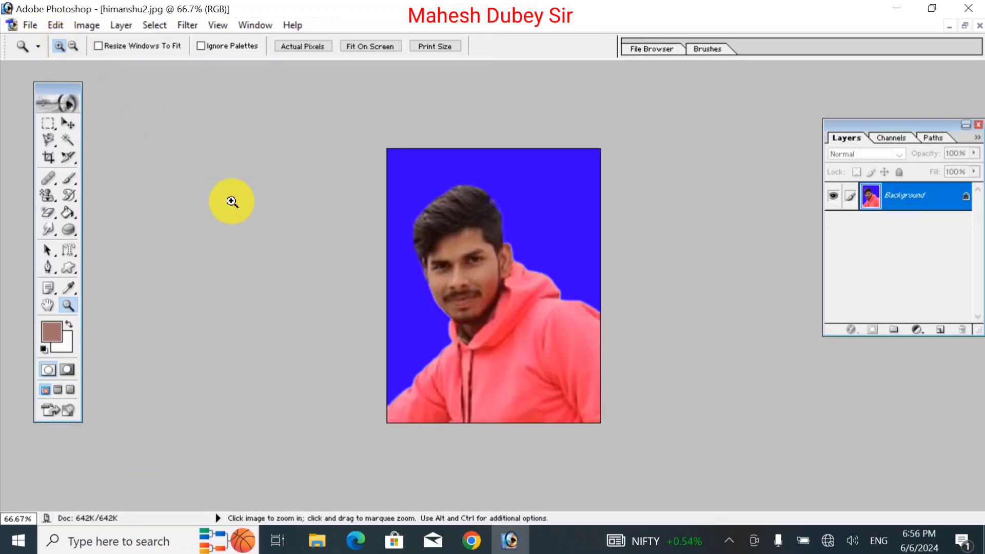
left_click(482, 308)
left_click(491, 308)
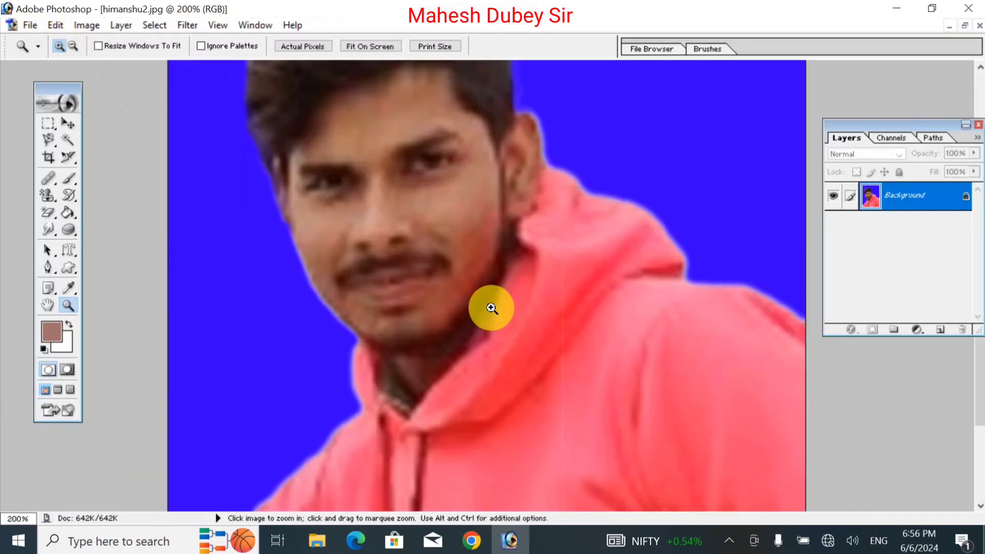
left_click(491, 307, "alt")
left_click(491, 307, "alt")
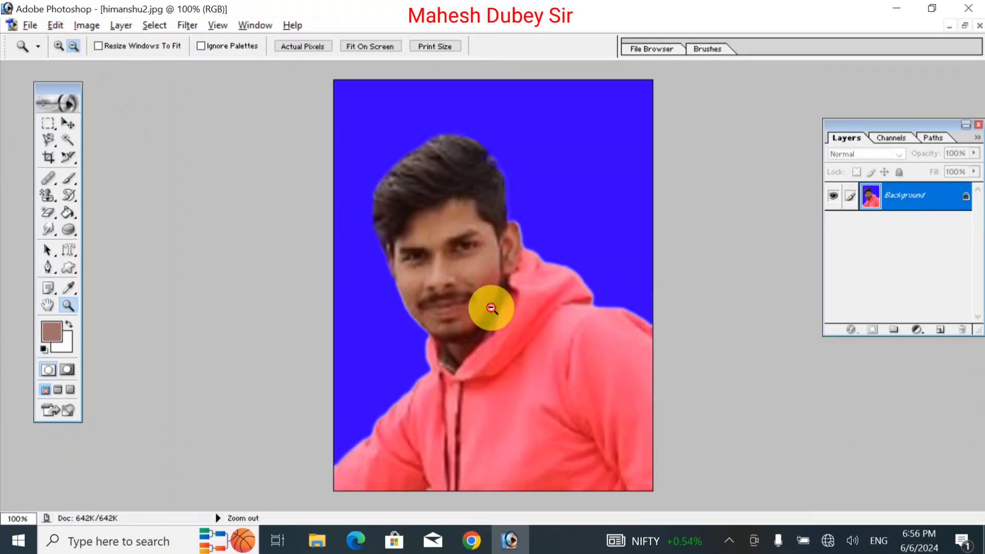
left_click(491, 308, "alt")
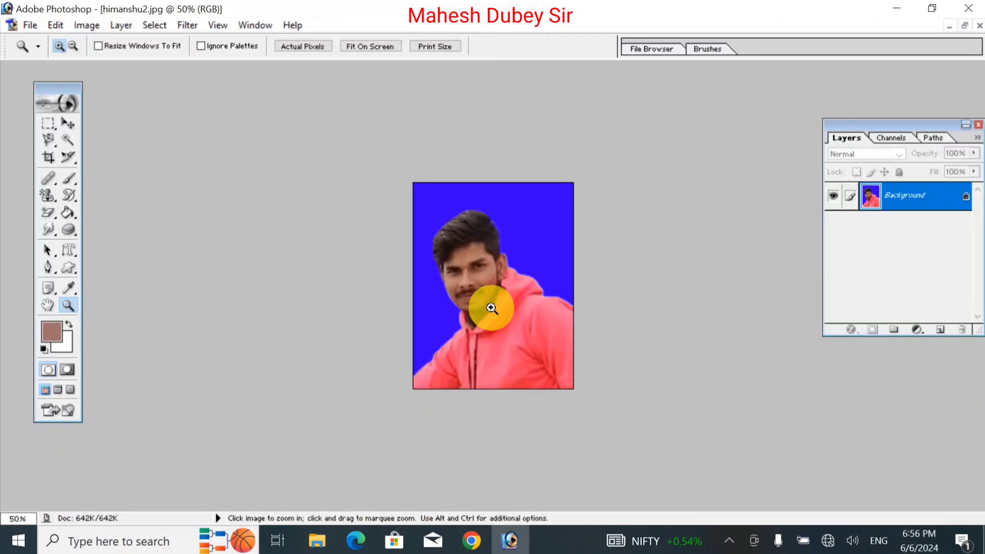
Magnify the portrait to 200% with the Zoom tool and bring the view back to 66.67%.
left_click(490, 308)
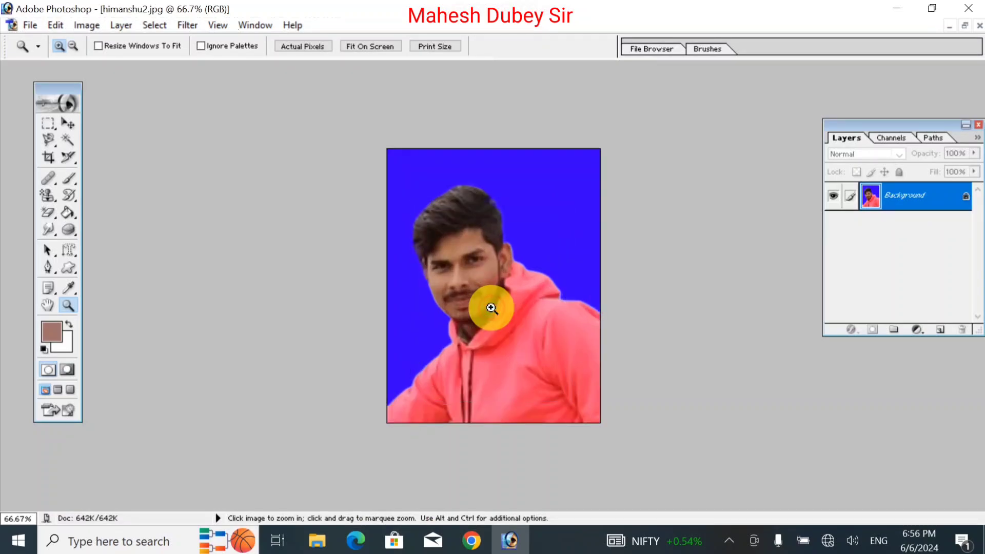
left_click(491, 307)
left_click(491, 308)
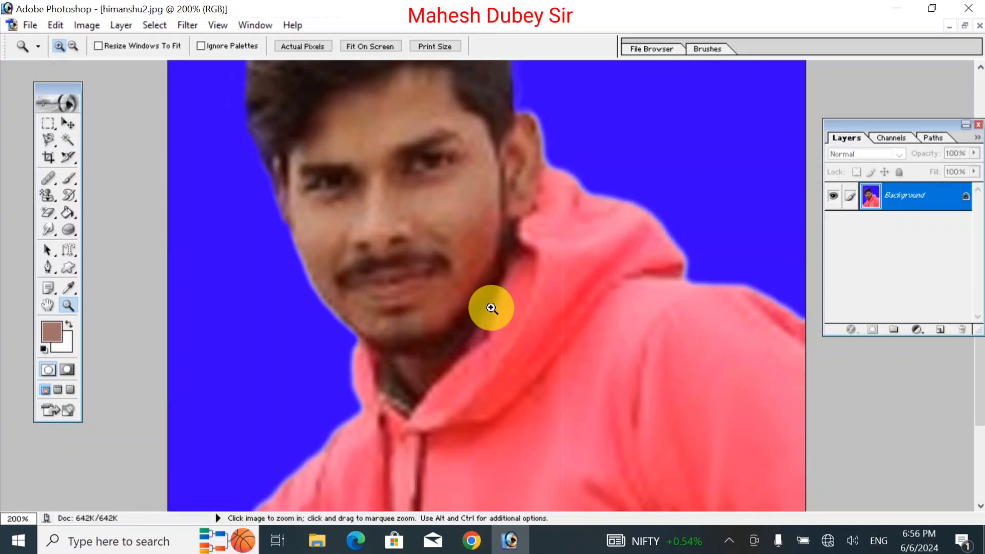
left_click(491, 308, "alt")
left_click(491, 308, "alt")
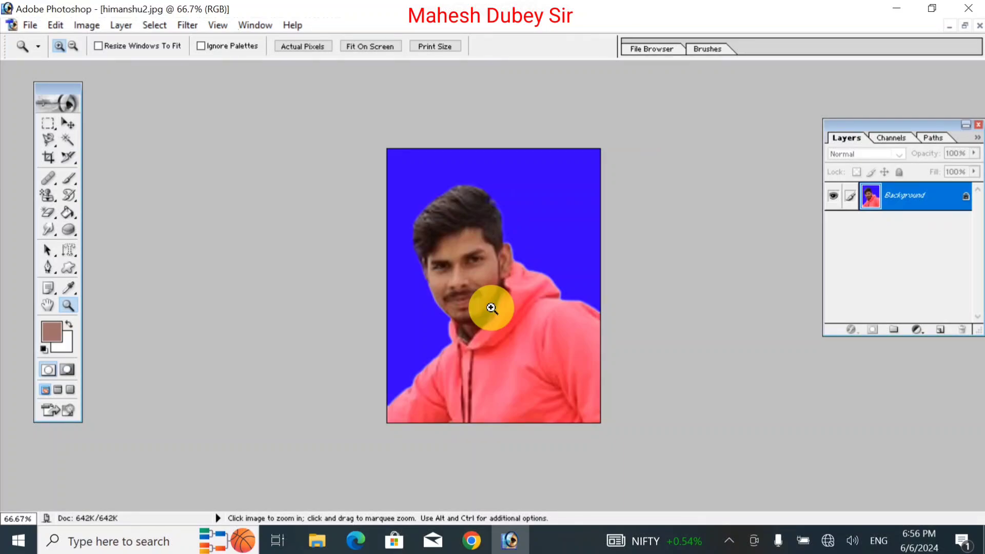
Magnify the portrait step by step to 400% without clicking on the image.
key("ctrl")
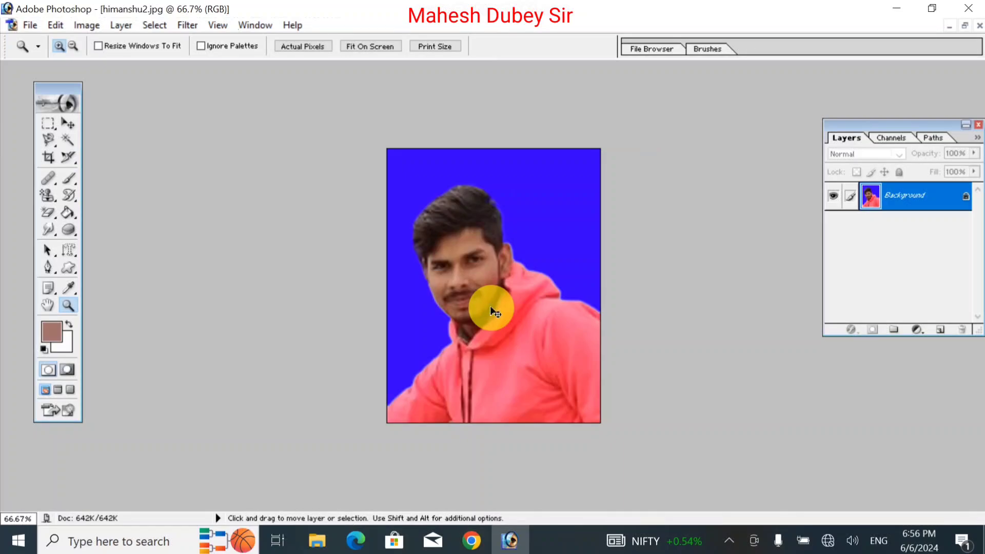
key("ctrl+plus")
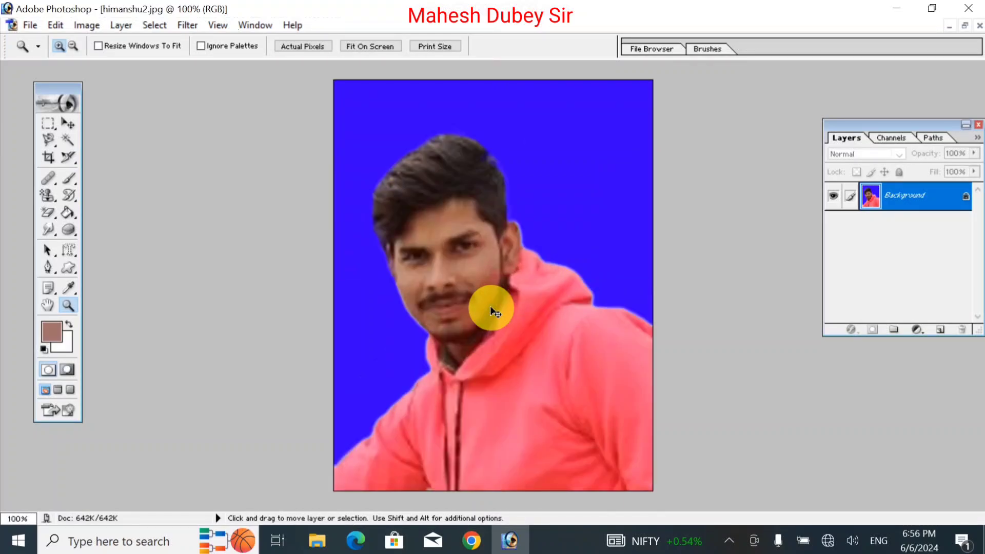
key("ctrl+plus")
key("ctrl+plus")
key("ctrl+plus")
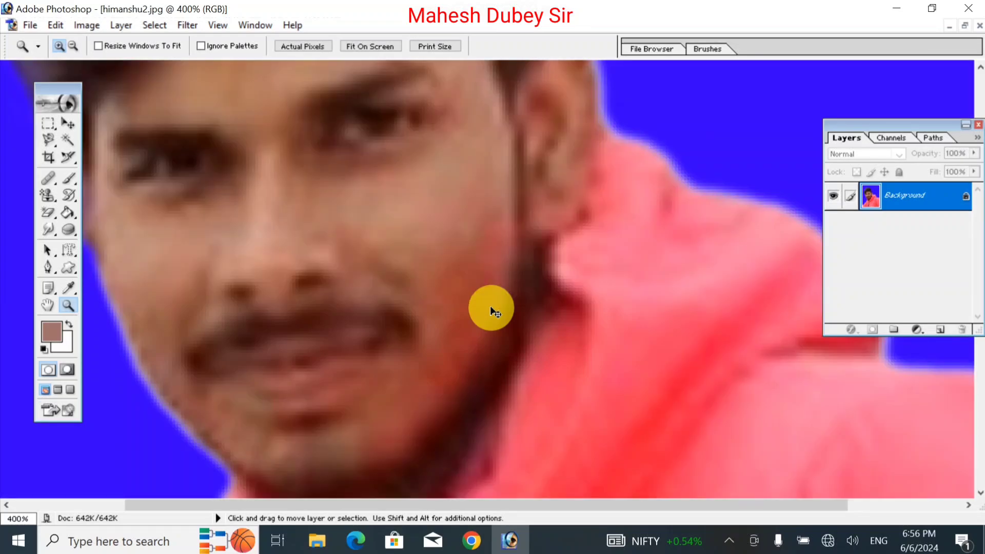
Reduce the portrait view stepwise to 50% and bring it back up to 66.67%.
key("ctrl+minus")
key("ctrl+minus")
key("ctrl+minus")
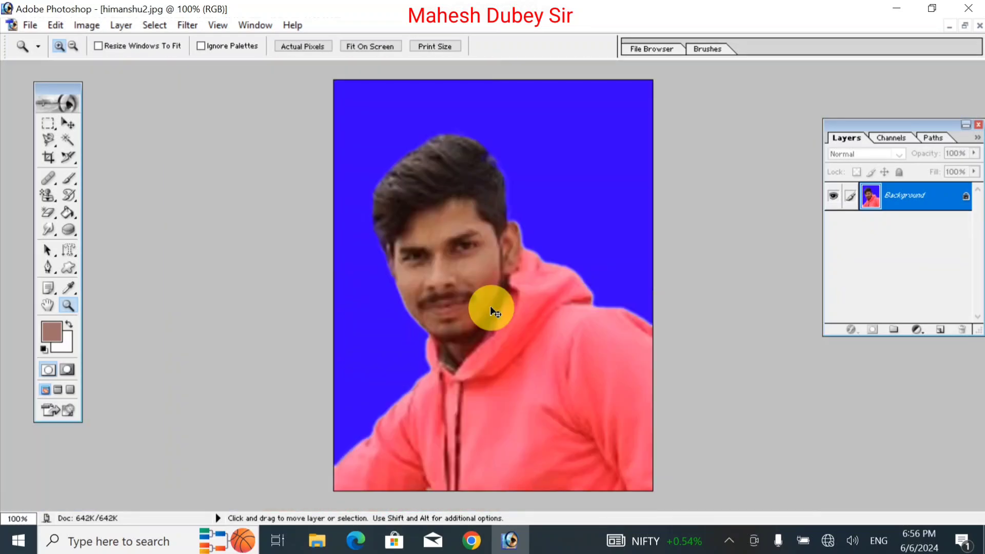
key("ctrl+minus")
key("ctrl+minus")
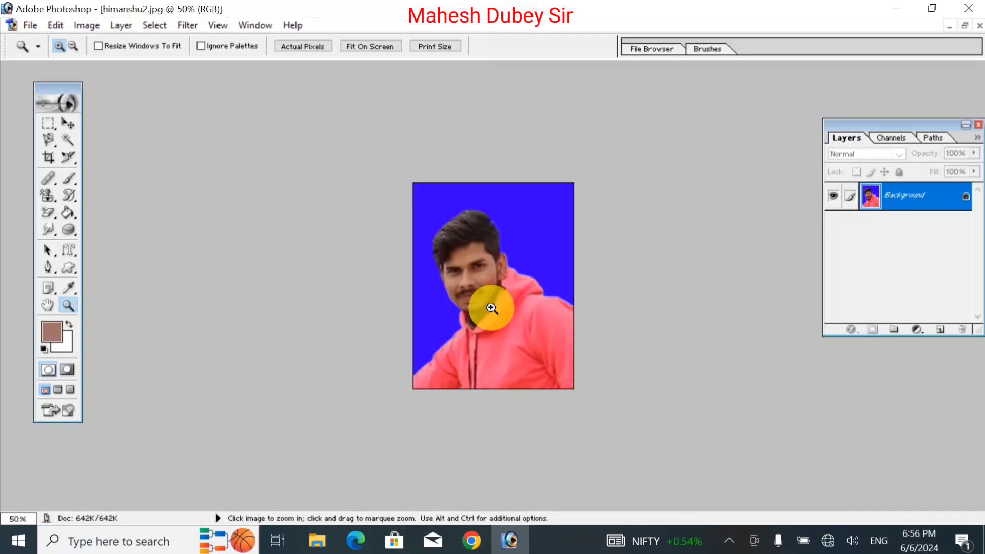
key("ctrl+plus")
key("ctrl+plus")
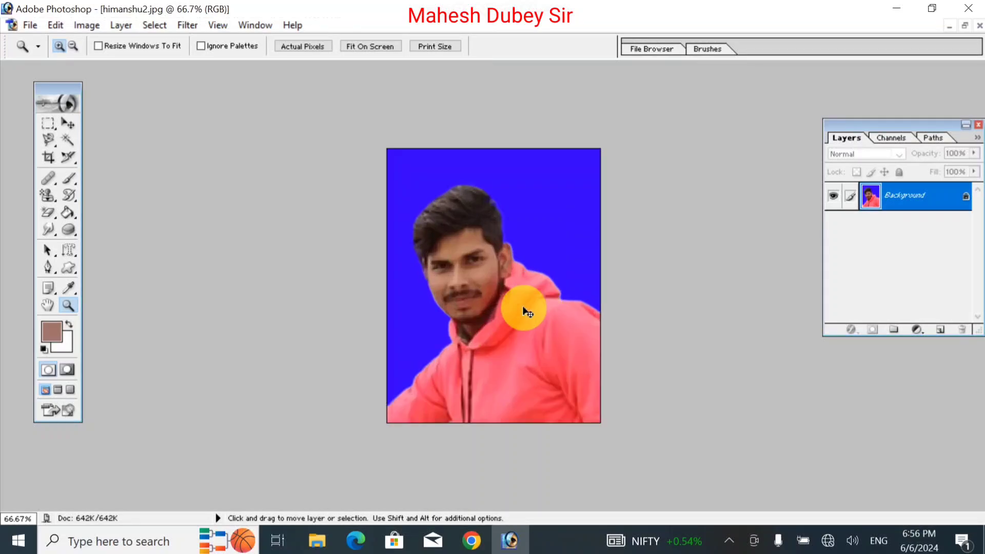
Alternate the portrait view between smaller and larger magnifications, ending with a close-up of the face at 500%.
key("ctrl+minus")
key("ctrl+plus")
key("ctrl+minus")
key("ctrl+minus")
key("ctrl+plus")
key("ctrl+plus")
key("ctrl+plus")
key("ctrl+plus")
key("ctrl+plus")
key("ctrl+plus")
key("ctrl+plus")
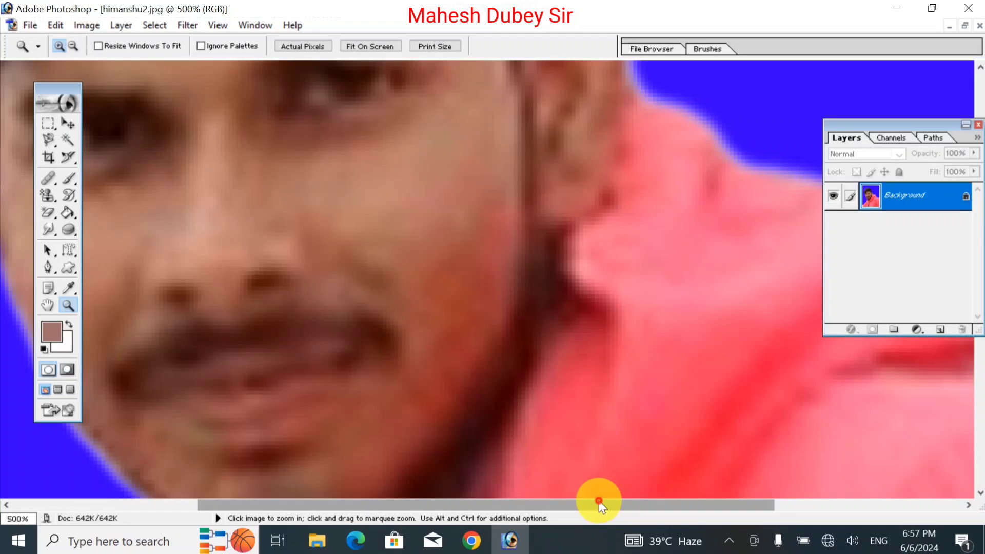
Scroll the 500% view to the top of the hair and move the Layers palette inward, clear of the vertical scroll bar.
left_click_drag(599, 500, 439, 472)
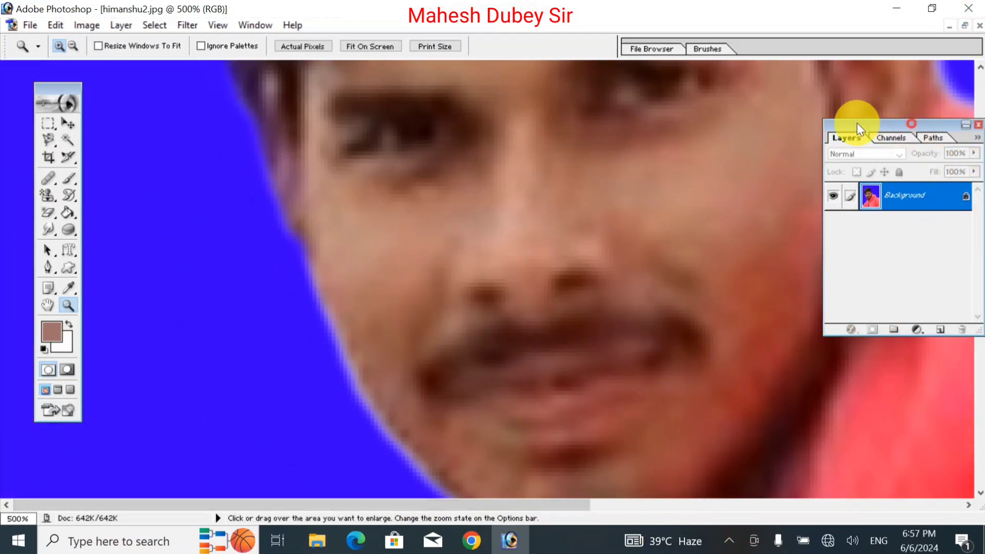
left_click_drag(857, 122, 696, 121)
left_click_drag(976, 287, 976, 56)
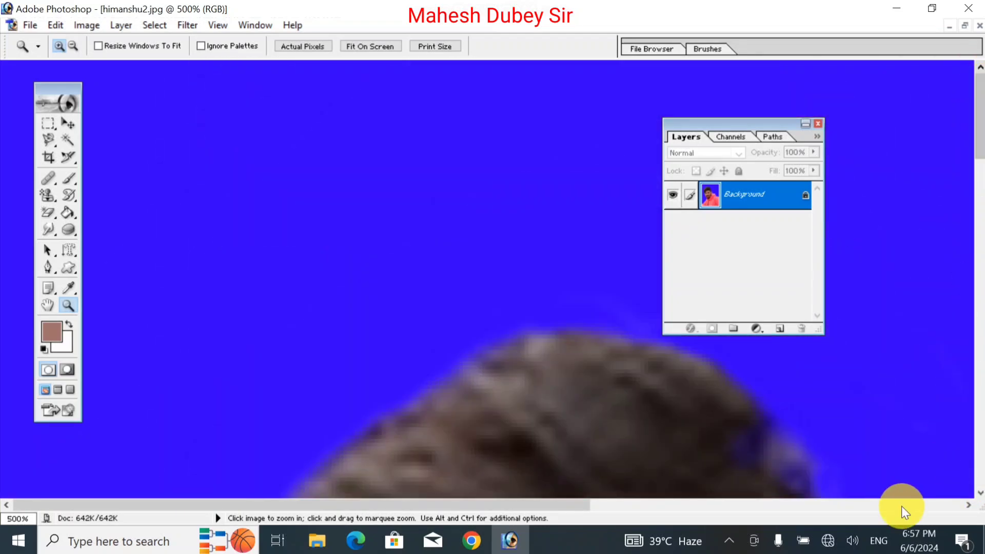
left_click_drag(531, 507, 375, 491)
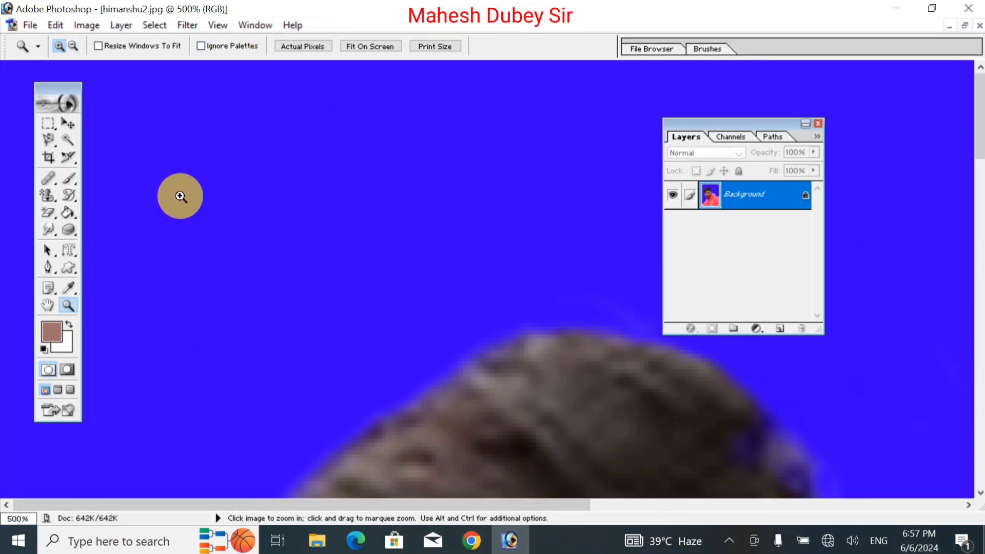
Pan the 500% view with the Hand tool from the hair down to the mouth and chin.
left_click(49, 306)
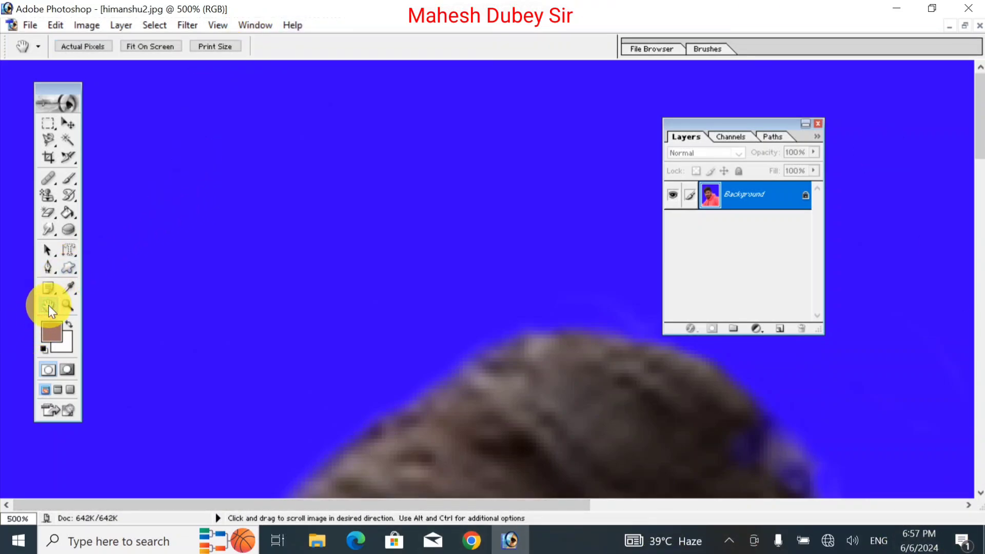
left_click_drag(385, 361, 476, 159)
left_click_drag(277, 292, 348, 189)
left_click_drag(192, 385, 410, 206)
left_click_drag(359, 313, 426, 194)
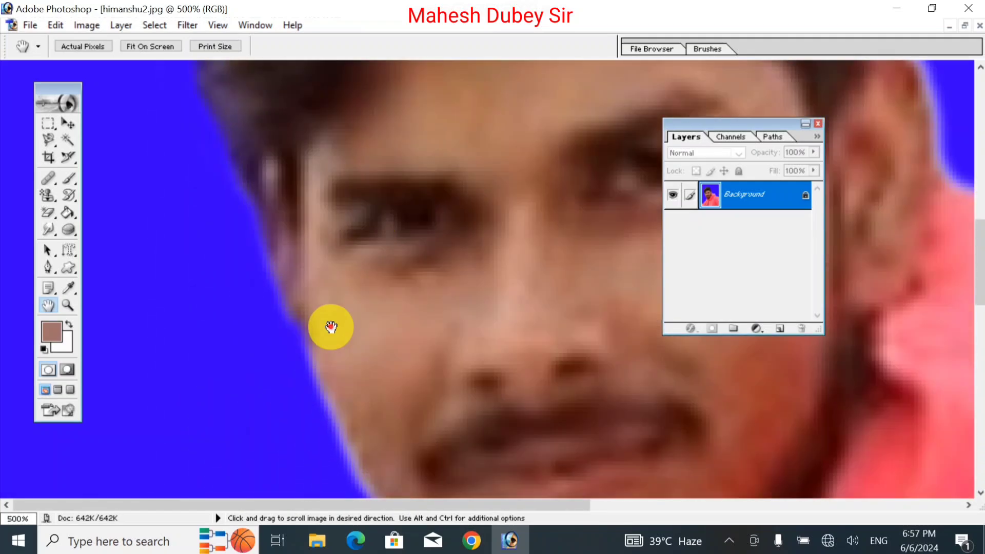
left_click_drag(331, 327, 363, 231)
left_click_drag(354, 303, 357, 259)
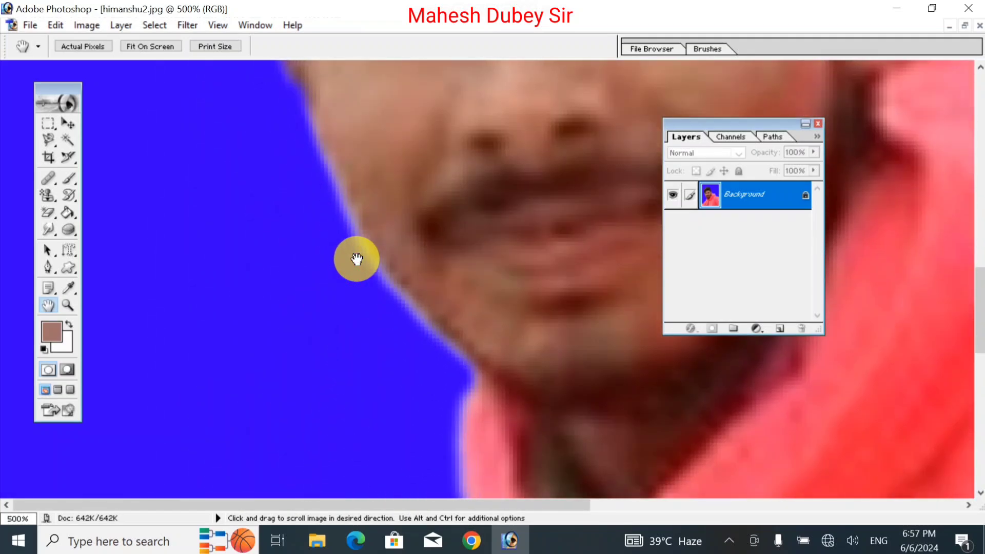
left_click(67, 304)
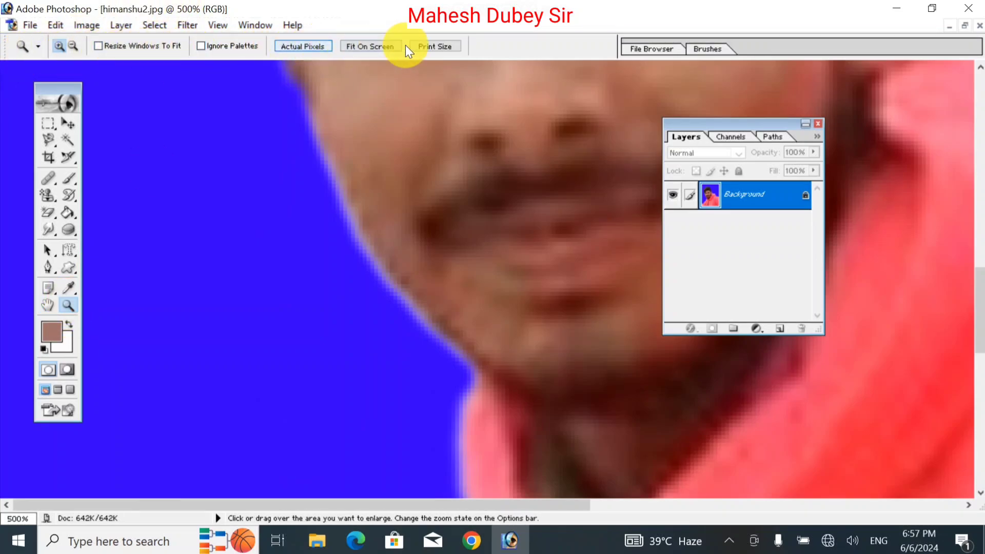
left_click(47, 306)
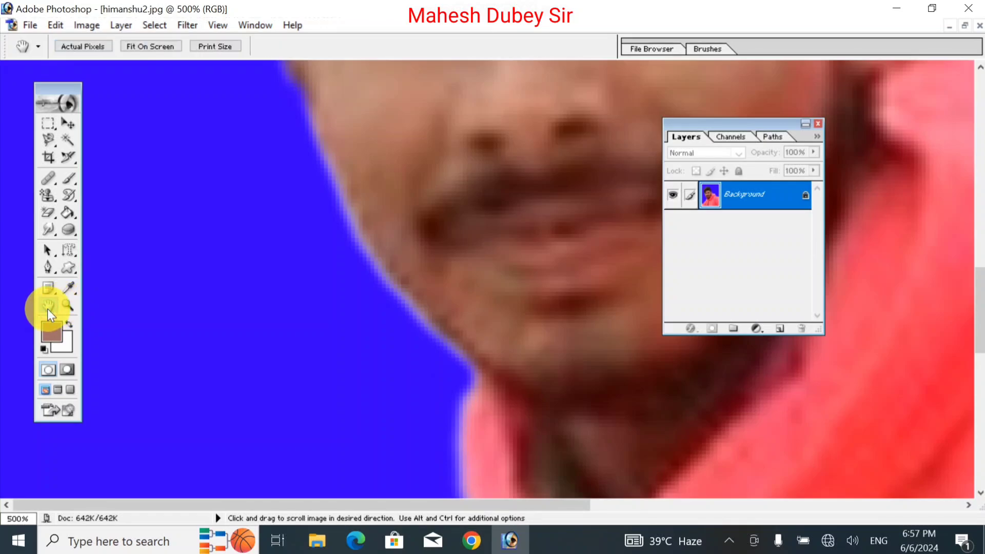
Compare the portrait at actual pixels, fitted on screen and at print size, ending at actual pixels.
left_click(79, 46)
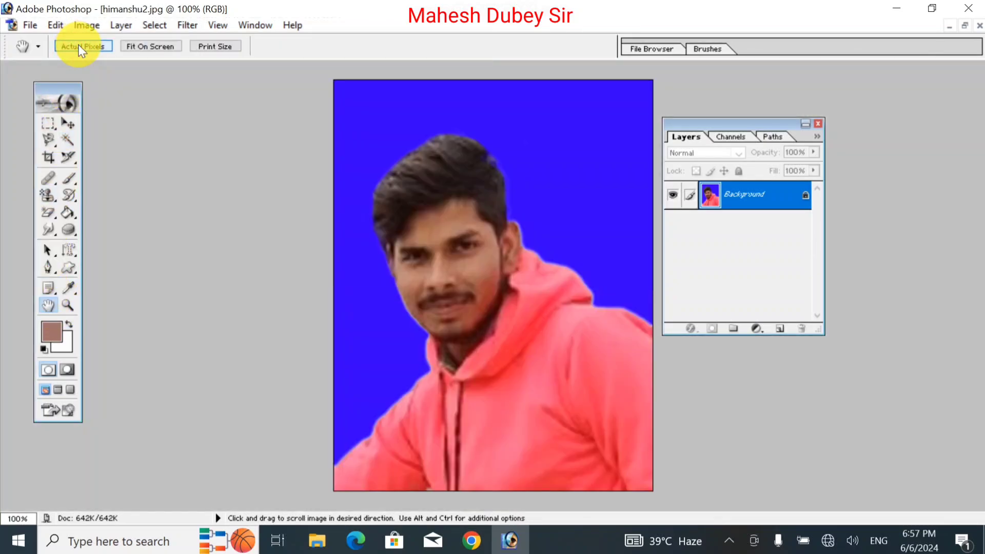
left_click(165, 45)
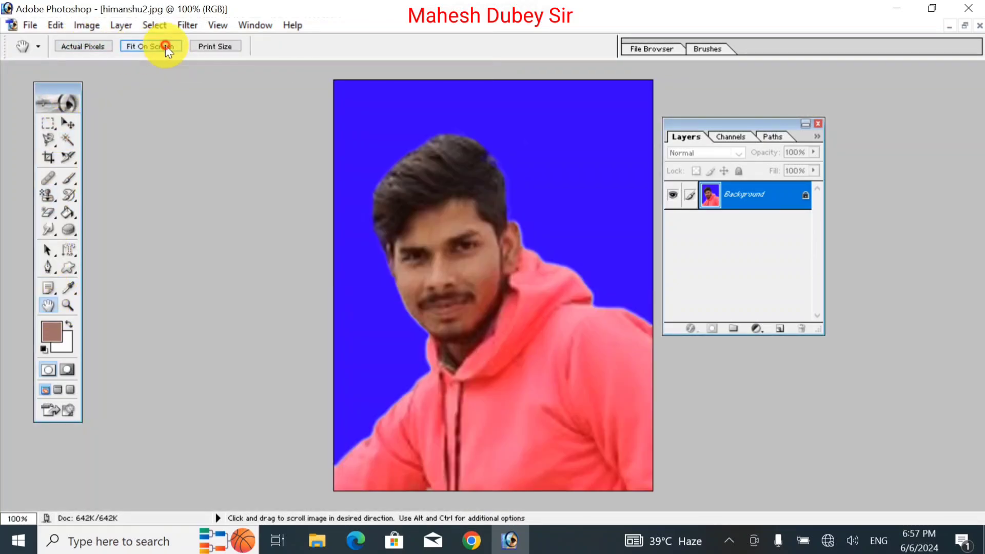
left_click(223, 46)
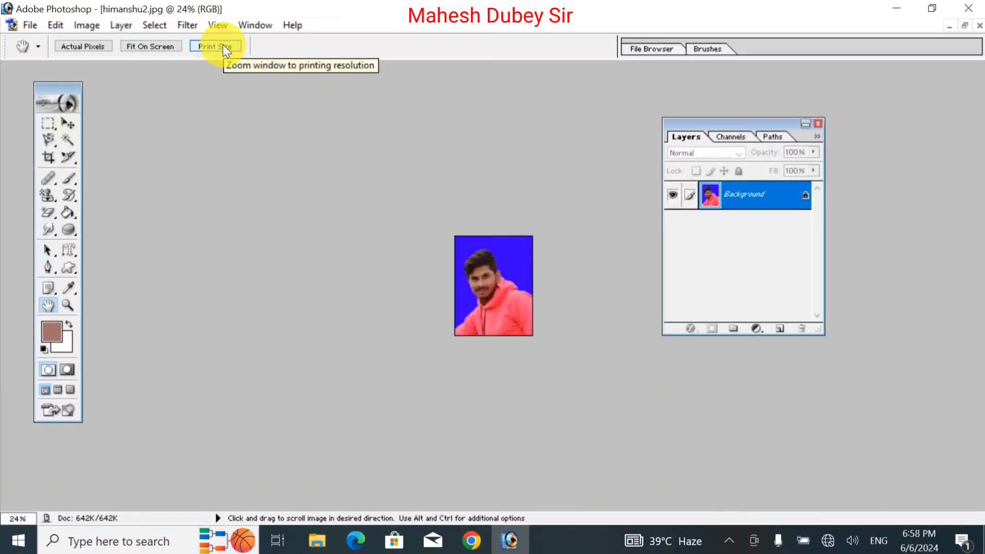
left_click(95, 48)
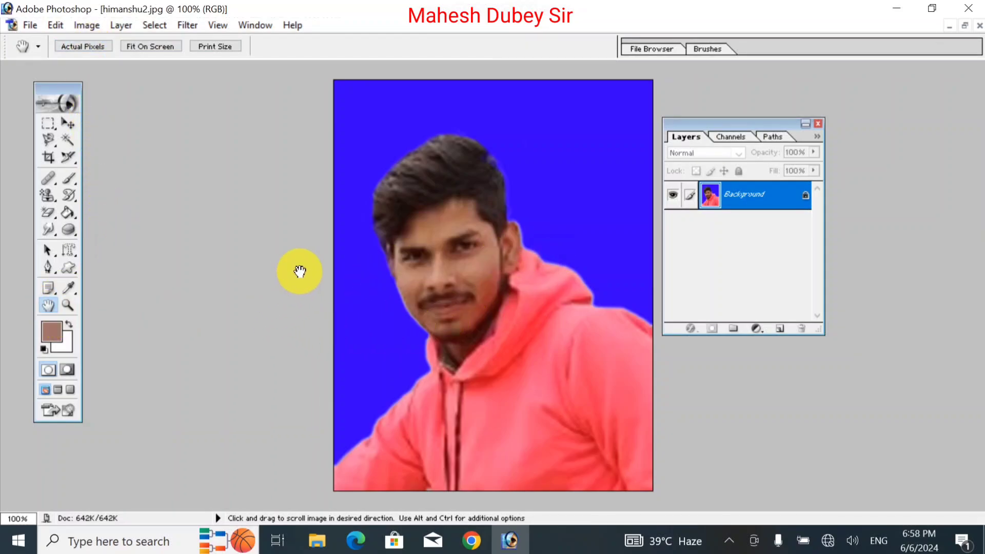
Magnify the face to 300% and pan across it, ending with the whole portrait at 66.67%.
key("z")
left_click(333, 253)
left_click(333, 253)
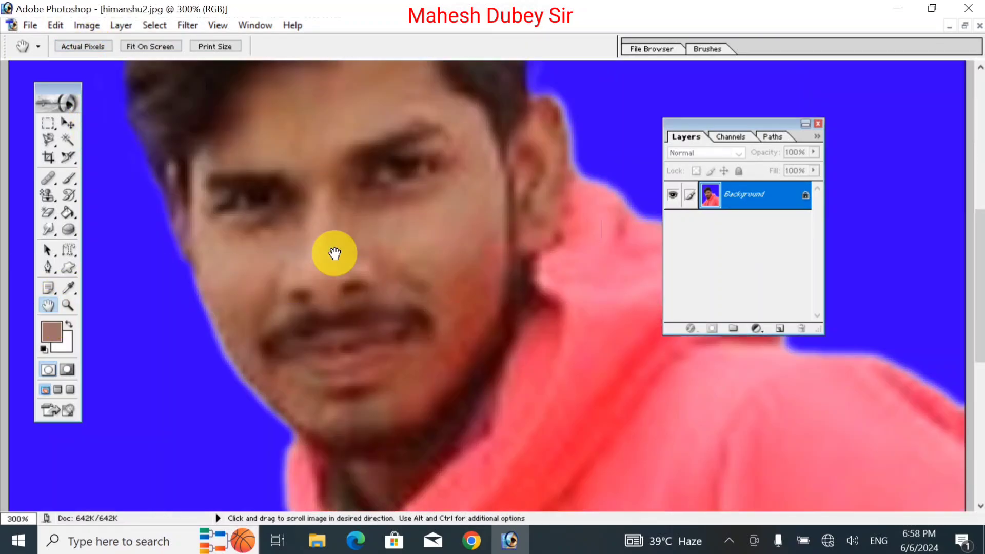
left_click_drag(328, 223, 512, 378)
key("ctrl+minus")
key("ctrl+minus")
key("ctrl+minus")
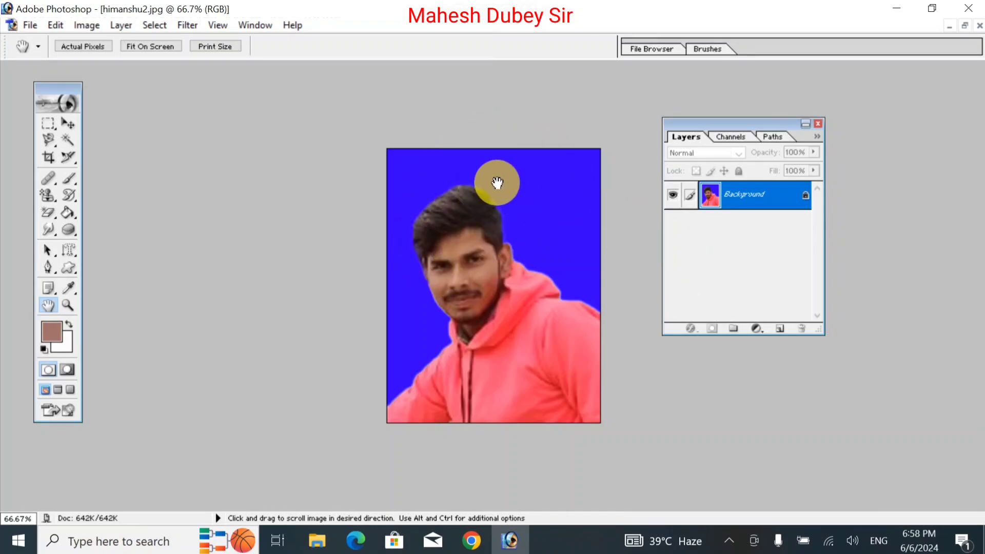
Select the blue backdrop with the Magic Wand and fill it with foreground colour FF2500 using the Paint Bucket.
left_click(67, 139)
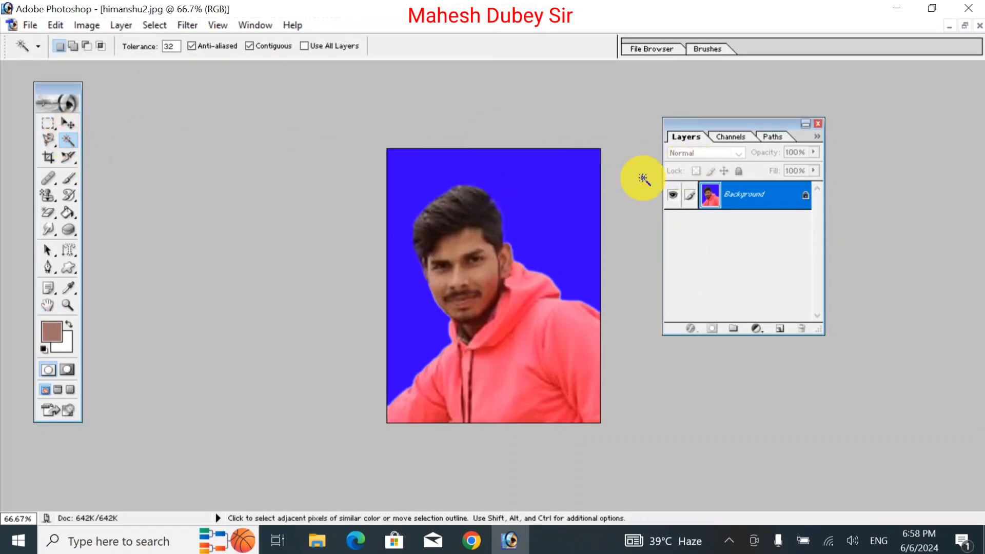
left_click(523, 192)
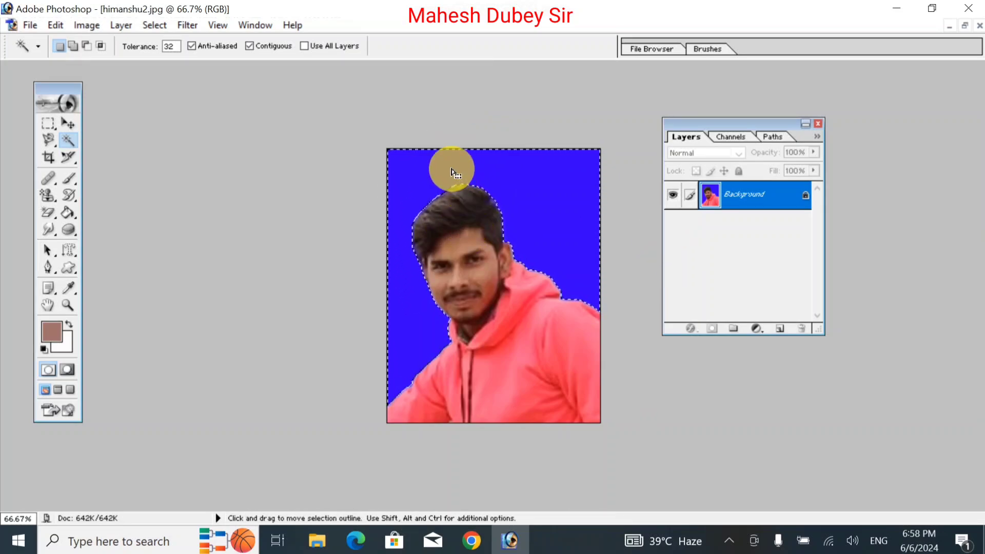
left_click(52, 331)
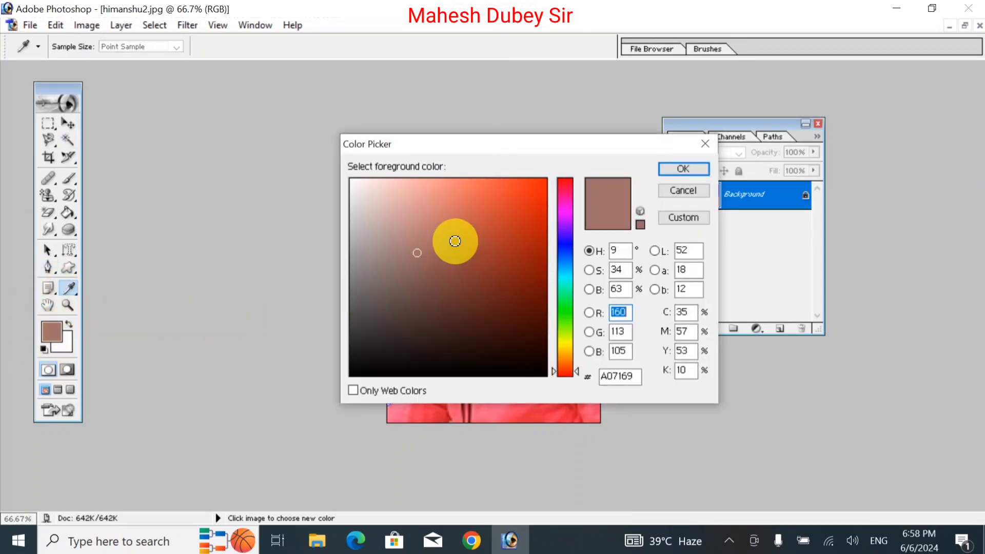
left_click_drag(517, 184, 590, 173)
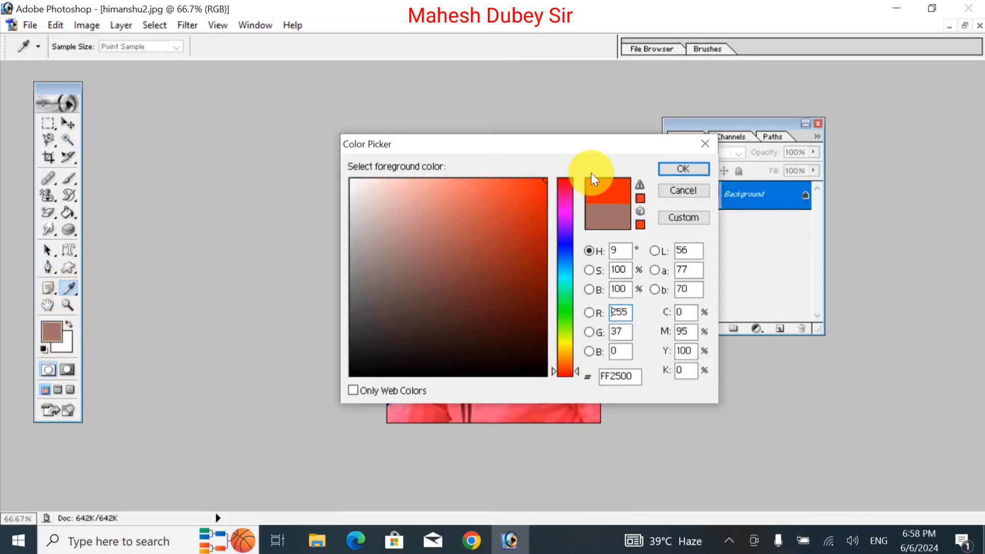
left_click(704, 172)
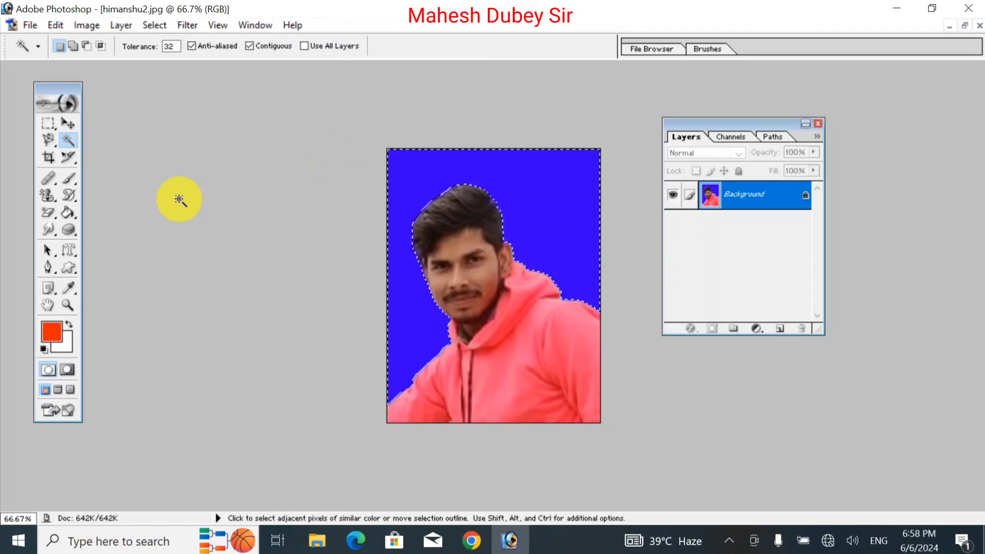
left_click(67, 213)
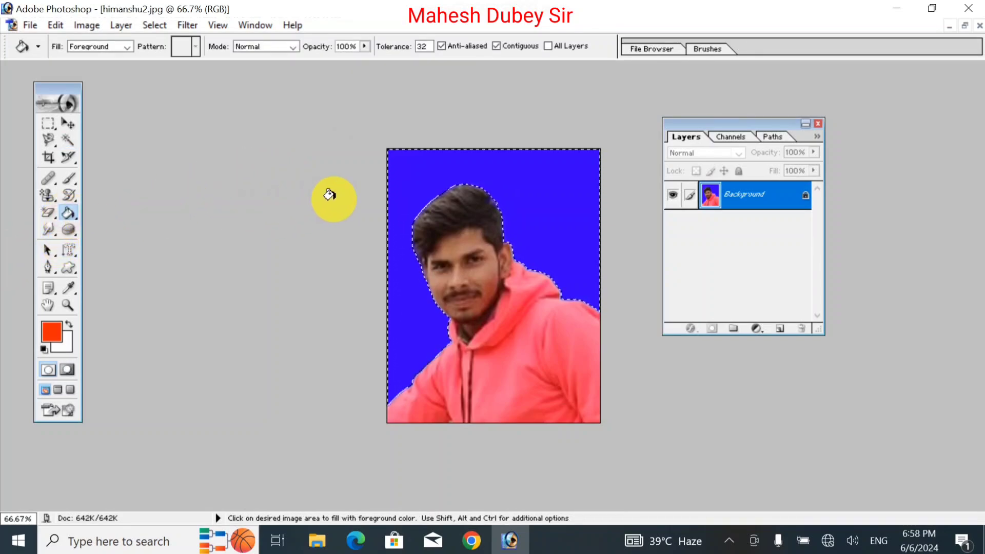
left_click(405, 176)
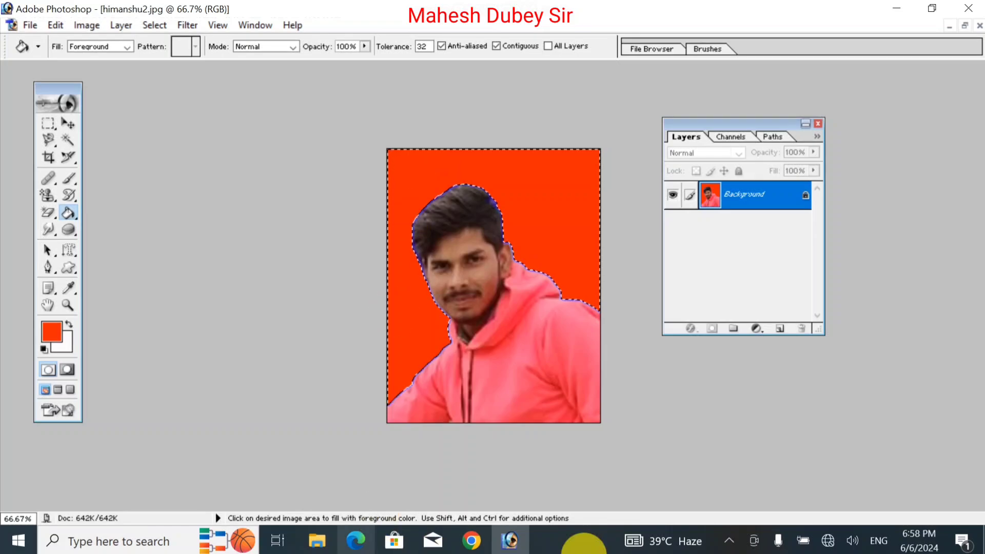
Set the foreground colour to blue 1200FF and fill the selected backdrop with it using the Paint Bucket.
left_click(62, 337)
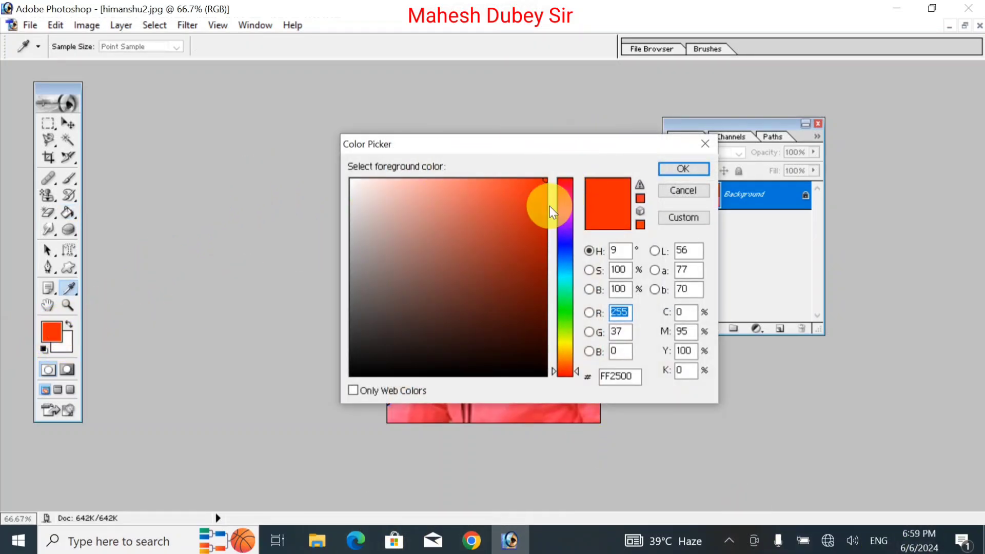
left_click(565, 242)
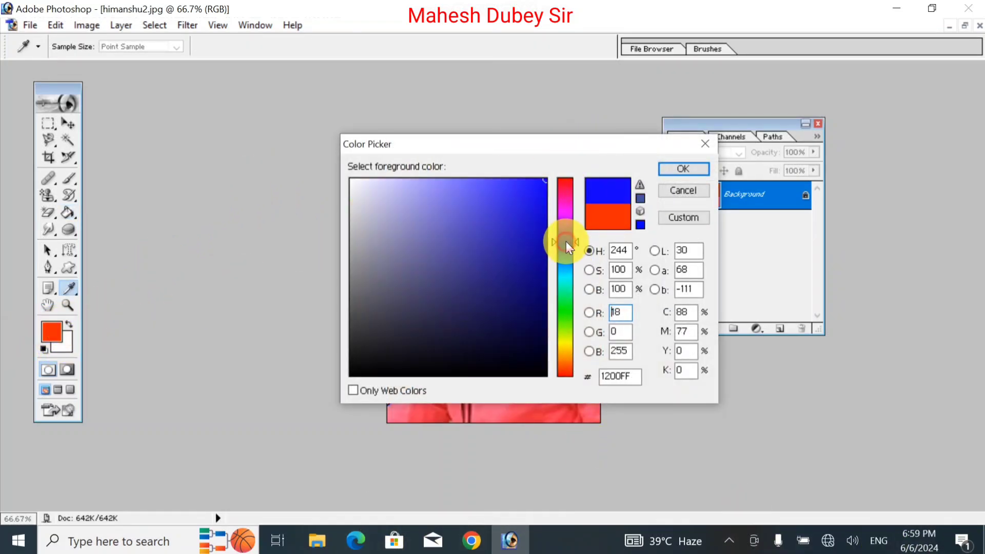
left_click(682, 170)
left_click(515, 174)
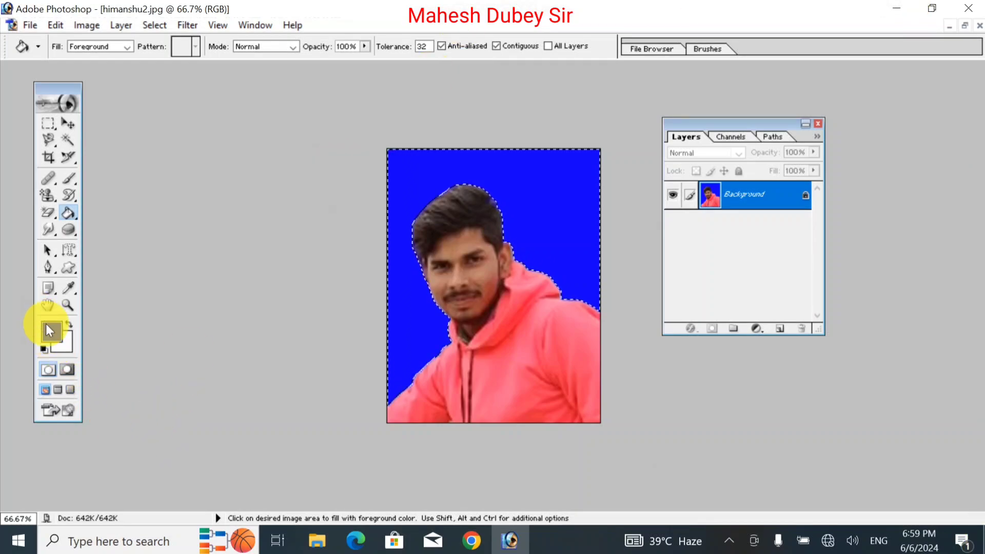
Set the background colour to yellow FCE703 and fill the selected backdrop with it by deleting the selection's content.
left_click(68, 347)
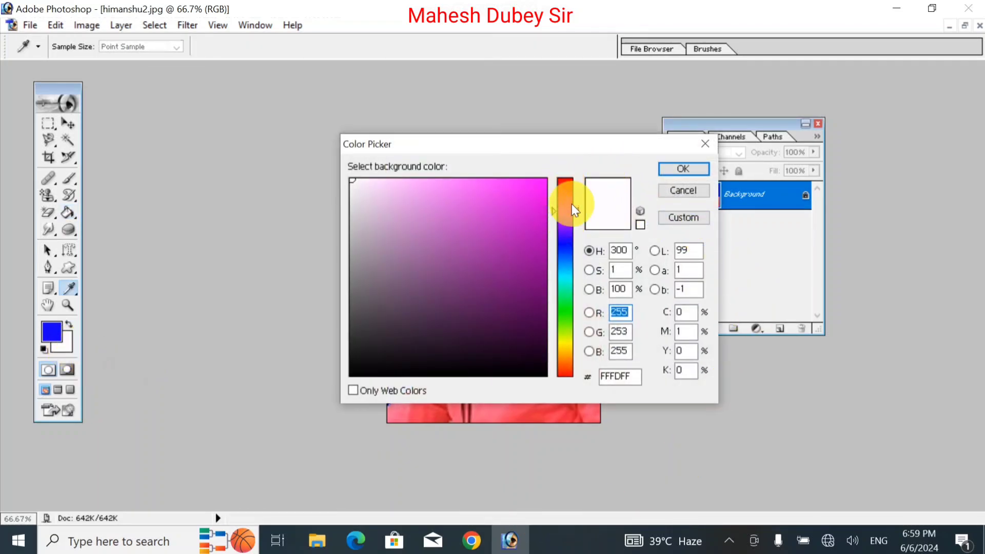
left_click(565, 344)
left_click(542, 181)
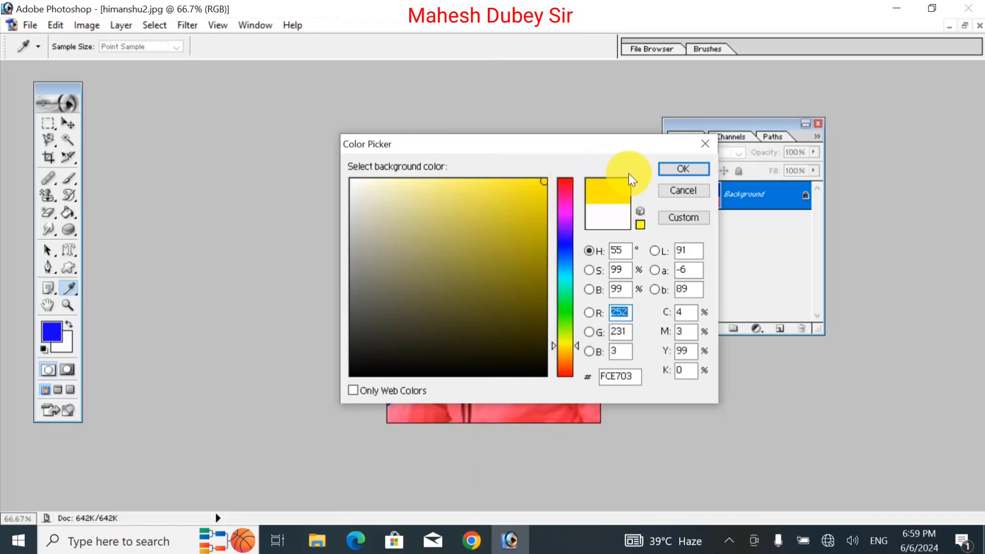
left_click(682, 171)
key("g")
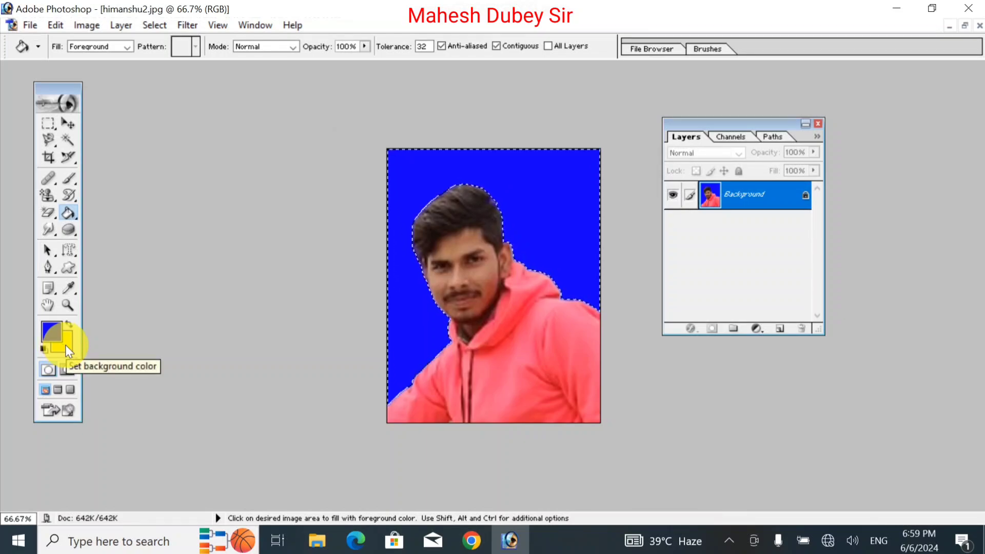
key("Delete")
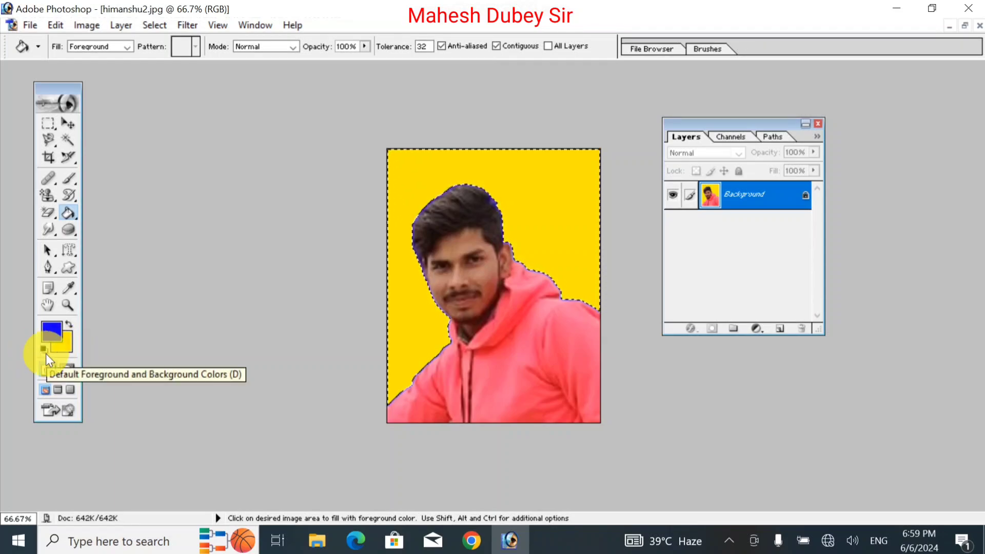
Reset the foreground and background colours to their defaults and set the background colour to a saturated blue with hue 243.
left_click(44, 349)
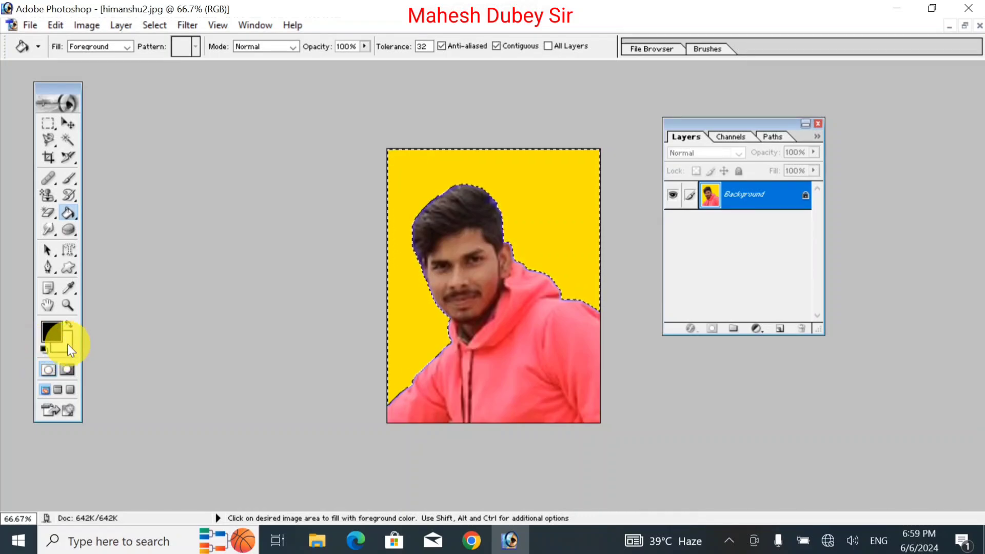
left_click(67, 343)
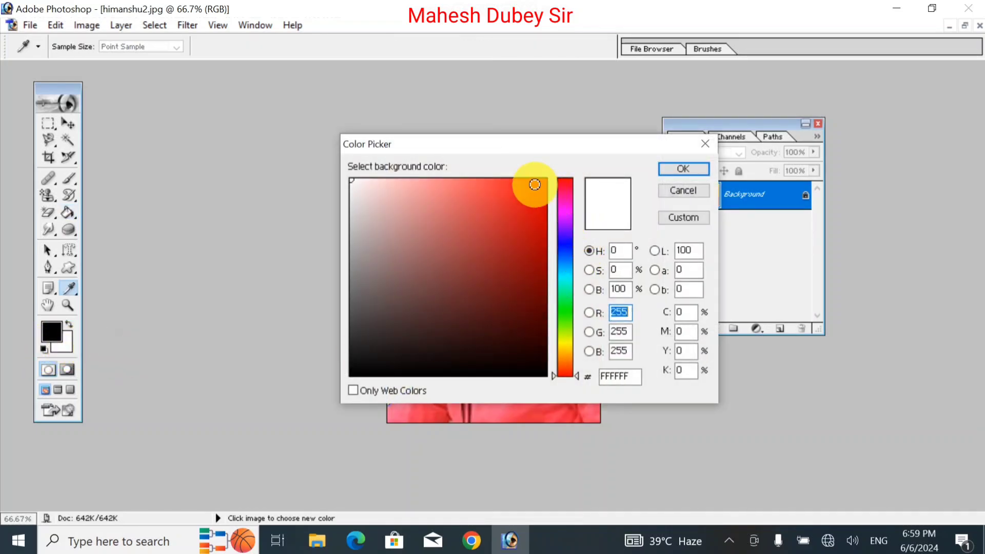
left_click(565, 244)
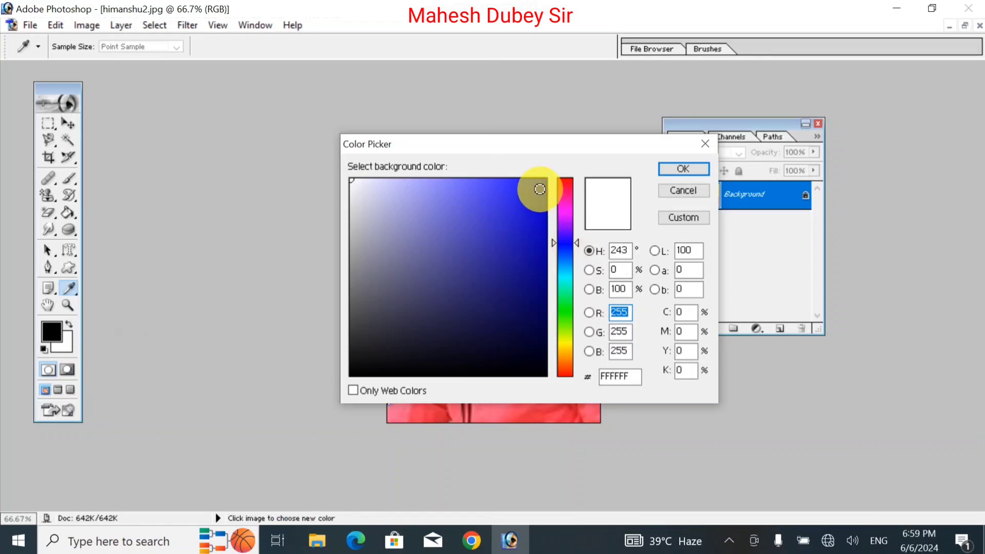
left_click(545, 180)
left_click(695, 165)
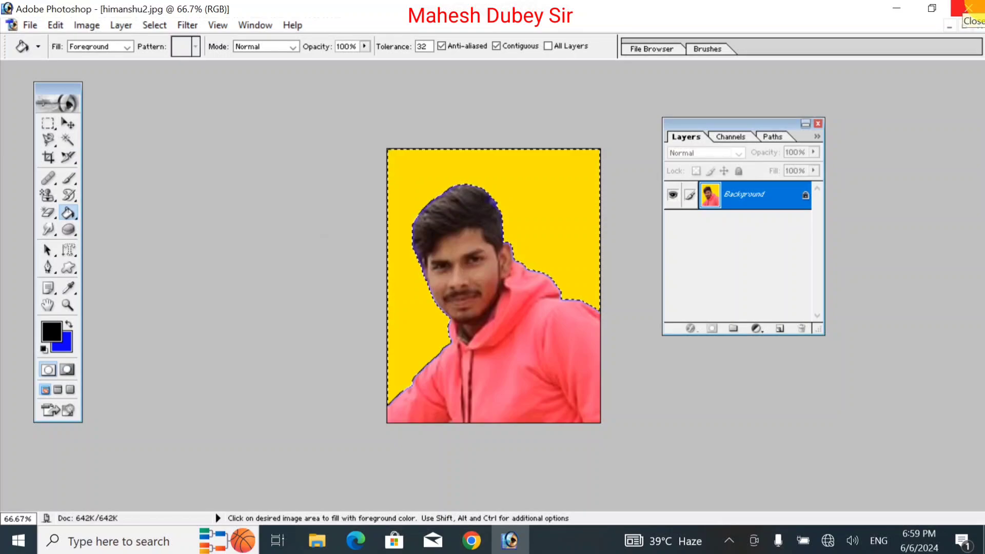
Fill the selected backdrop with the blue background colour and clear the selection.
key("ctrl+BackSpace")
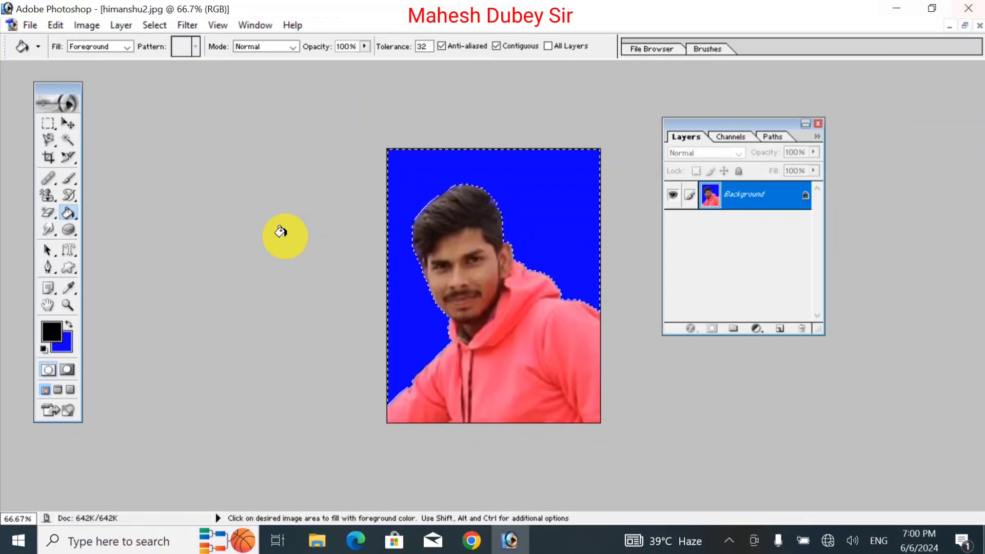
left_click(48, 123)
left_click(231, 193)
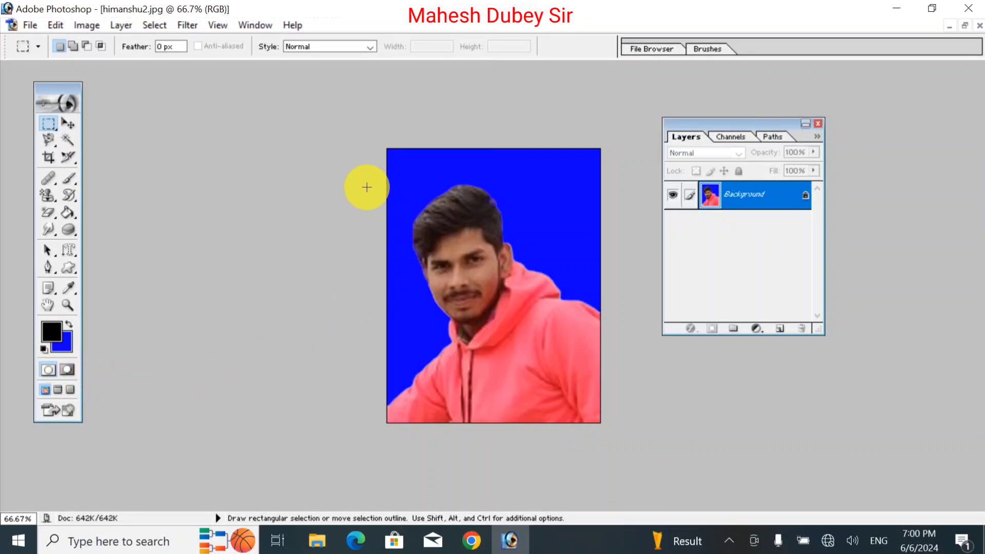
Switch repeatedly between Quick Mask mode and Standard mode, ending in Standard mode.
left_click(65, 368)
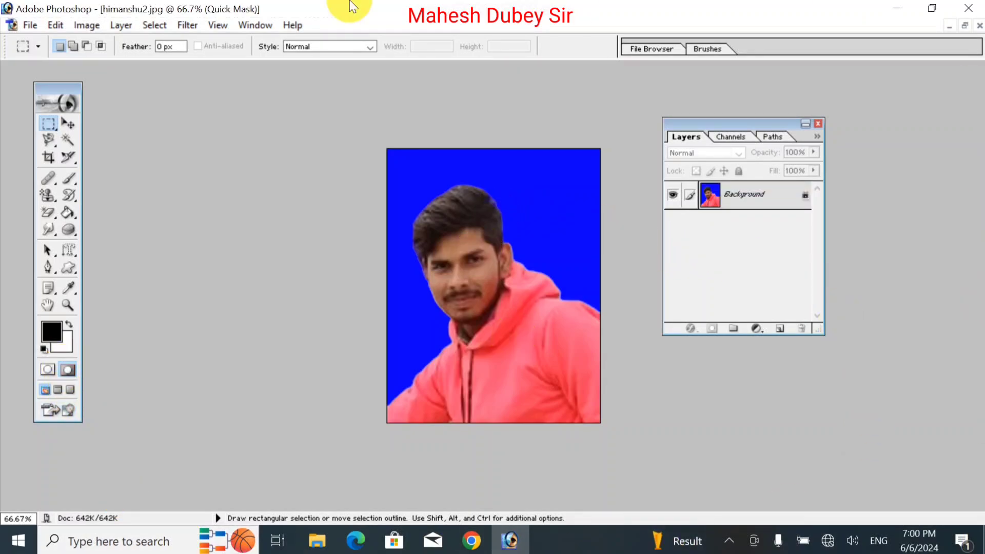
left_click(49, 369)
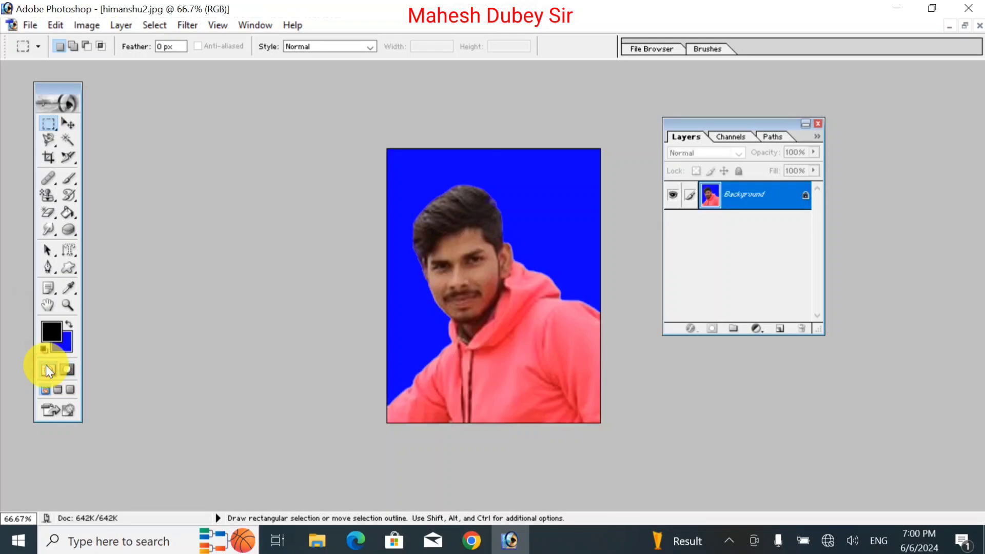
left_click(63, 367)
left_click(47, 368)
left_click(61, 369)
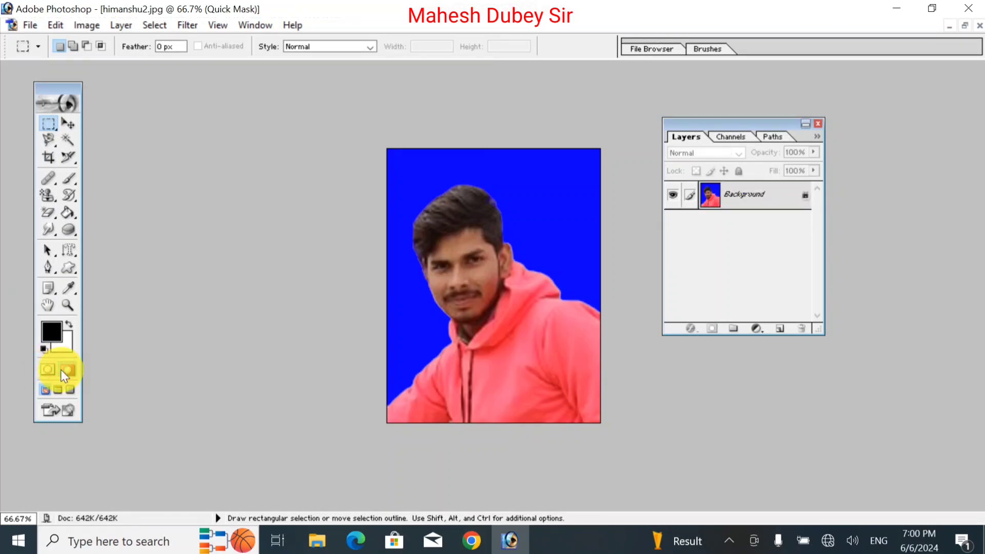
left_click(48, 370)
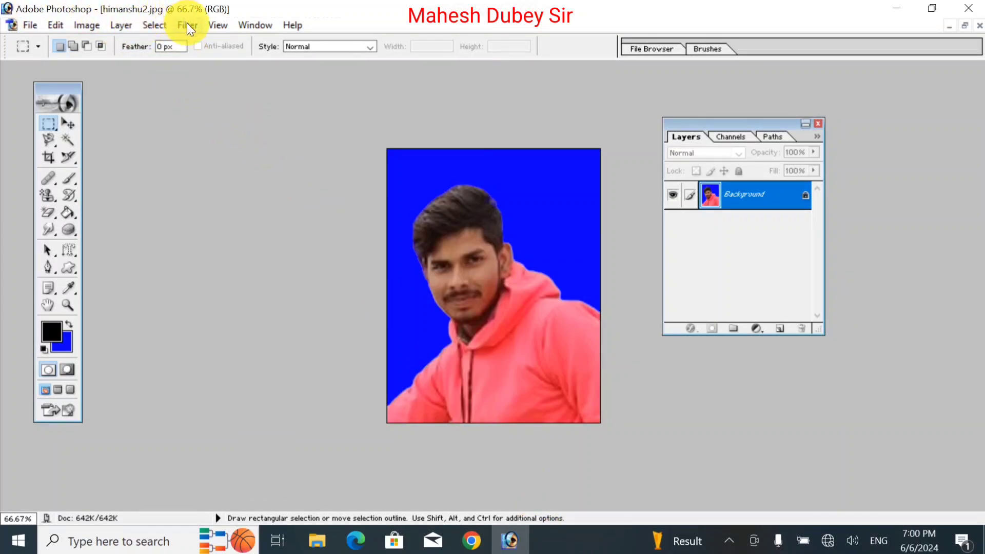
left_click(67, 369)
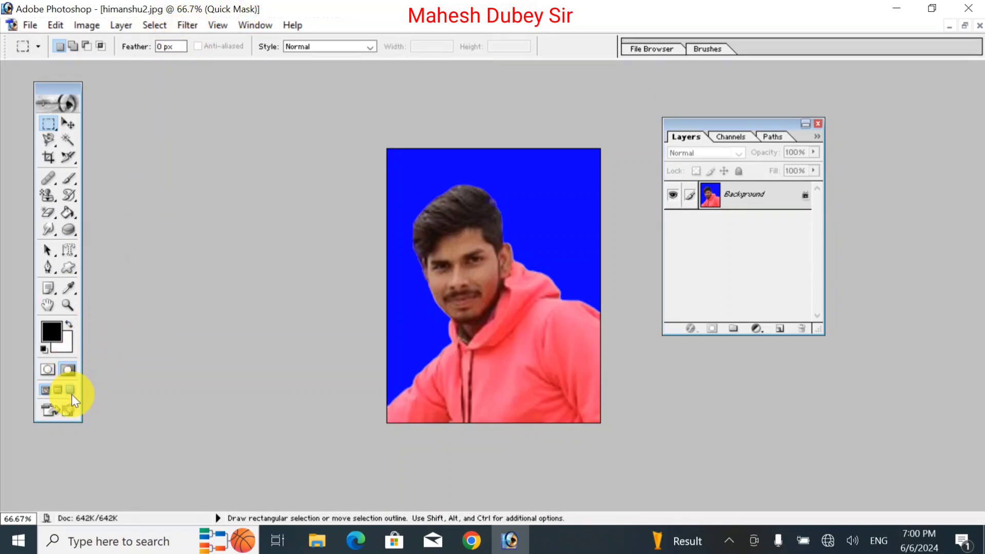
left_click(49, 370)
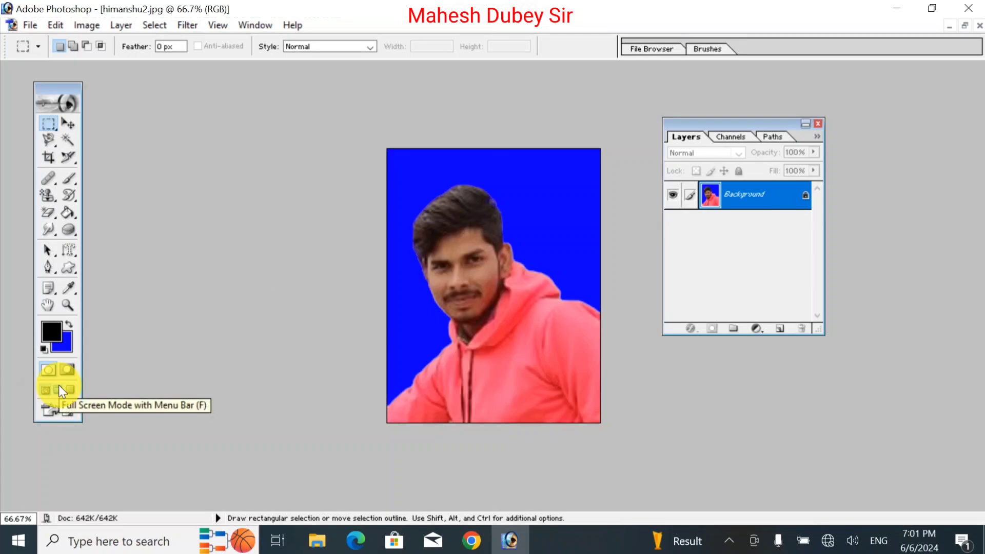
Show the portrait in Full Screen Mode with Menu Bar, switch to Full Screen Mode and hide all the palettes.
left_click(59, 388)
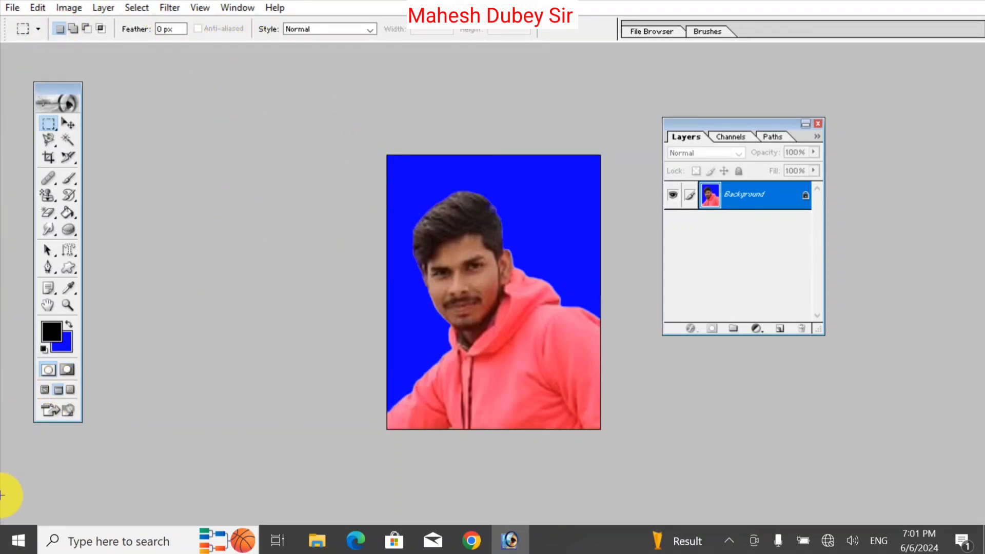
left_click(72, 390)
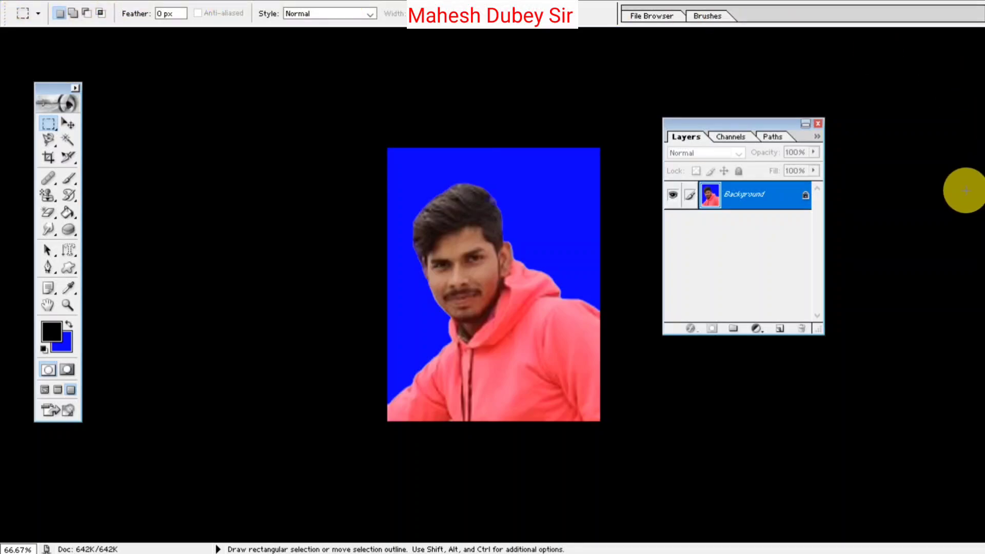
key("Tab")
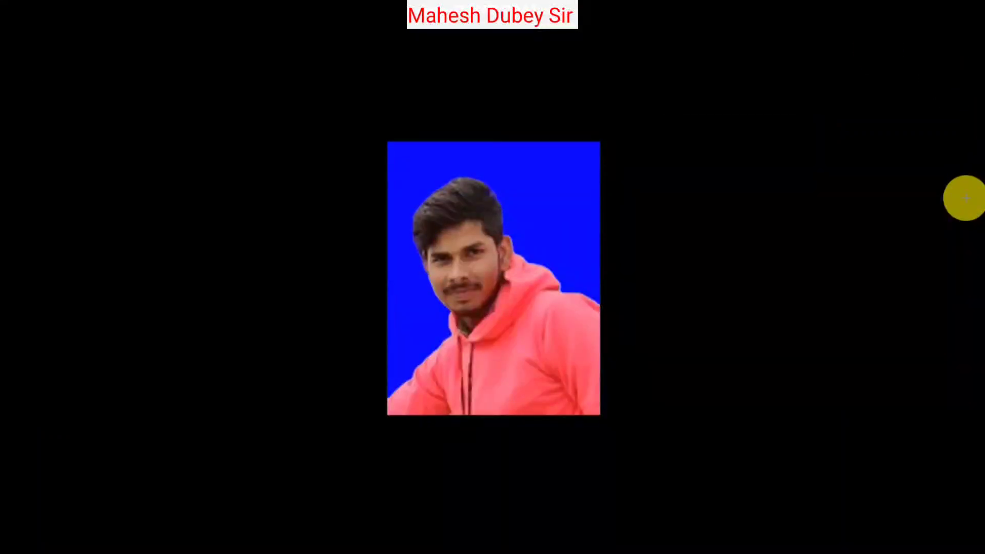
Zoom in and back out on the portrait in Full Screen Mode and show the hidden palettes again.
key("ctrl+plus")
key("ctrl+plus")
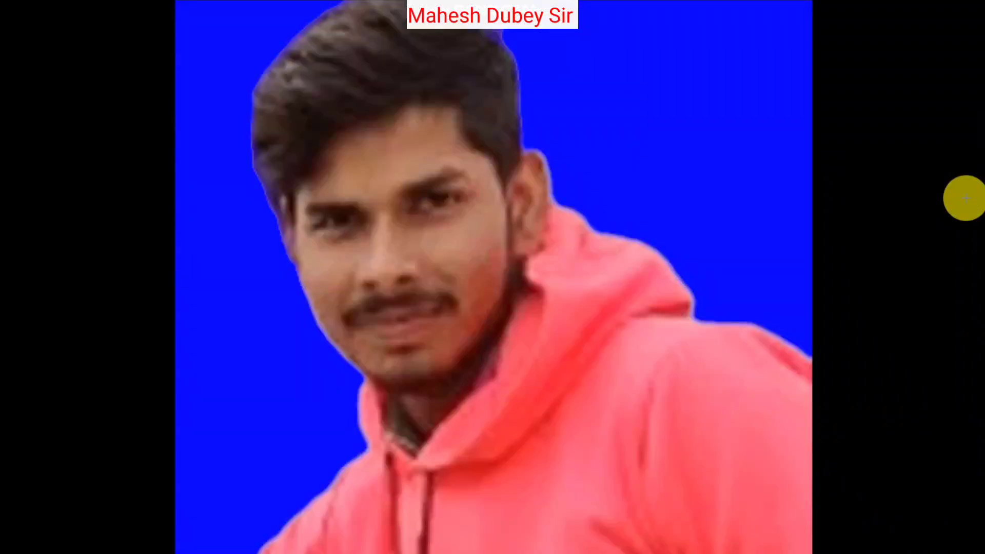
key("ctrl+minus")
key("ctrl+minus")
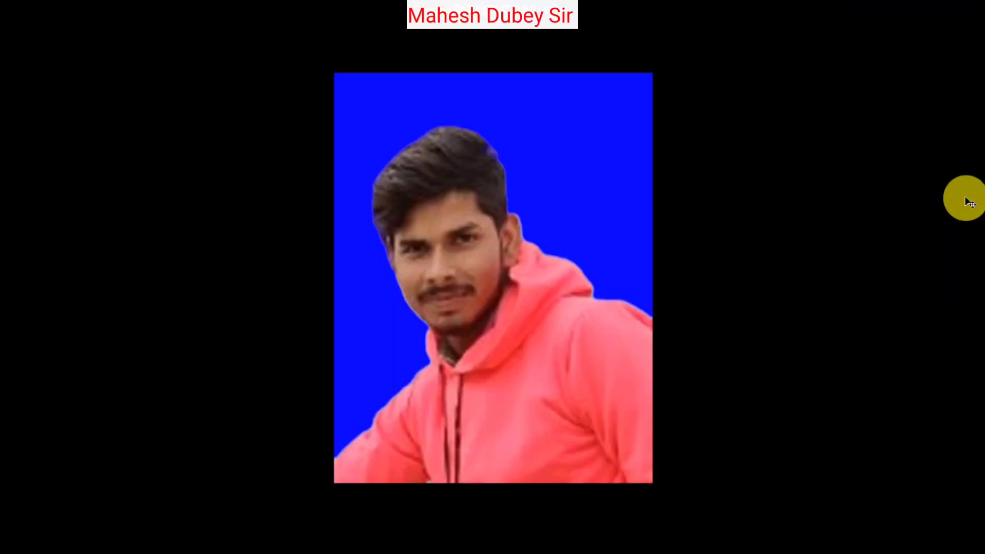
key("Tab")
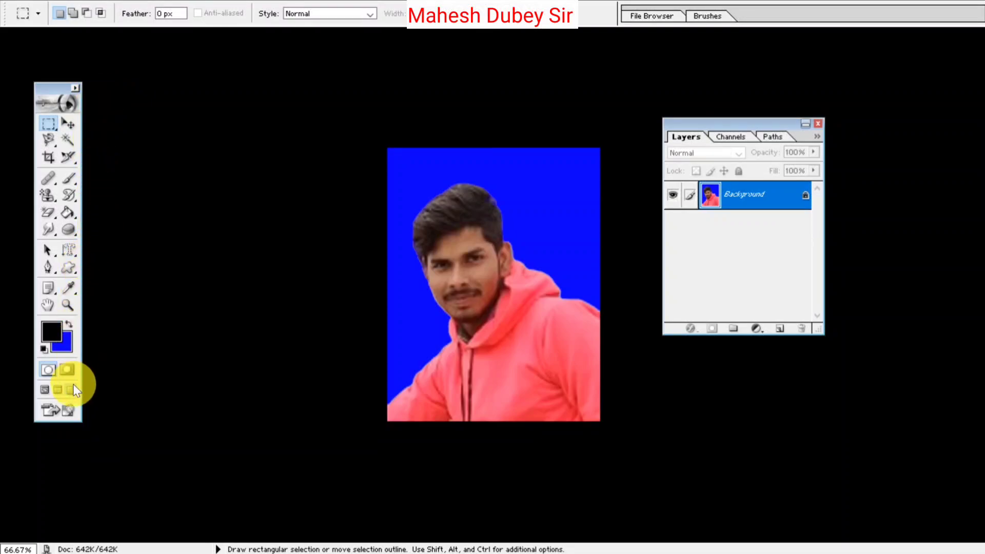
Switch the portrait to Full Screen Mode with Menu Bar, to Full Screen Mode and back to Standard Screen Mode.
left_click(55, 390)
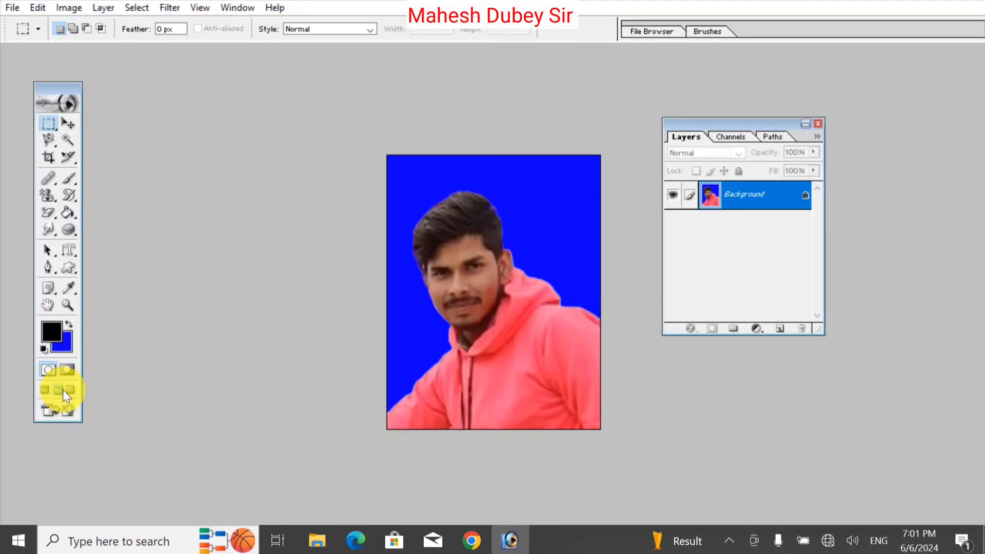
key("f")
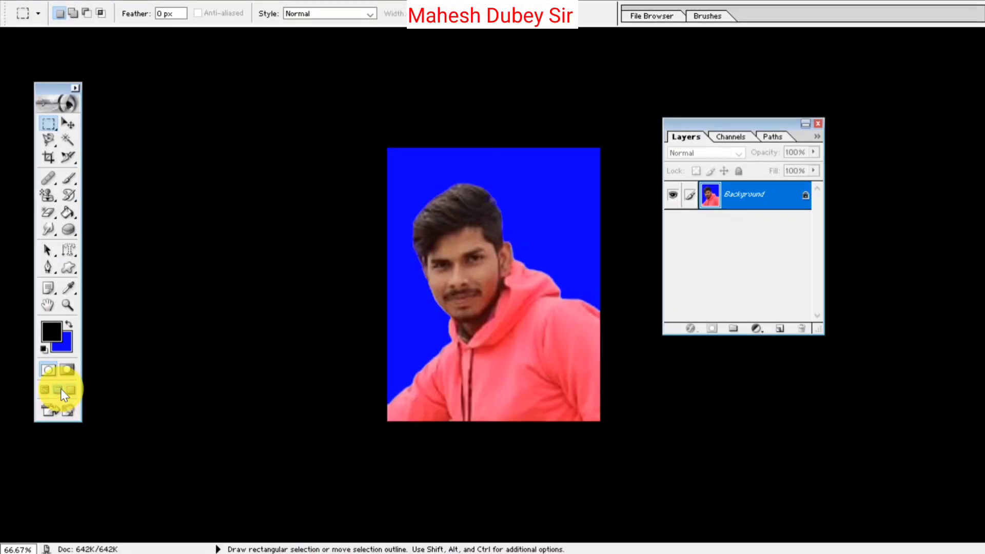
key("f")
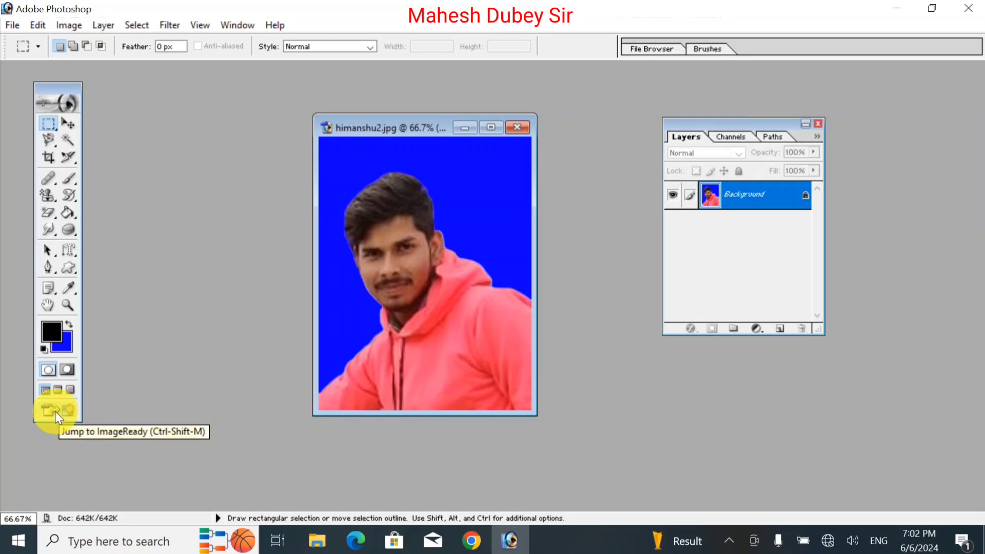
Jump to ImageReady with the portrait and close the ImageReady window.
left_click(68, 411)
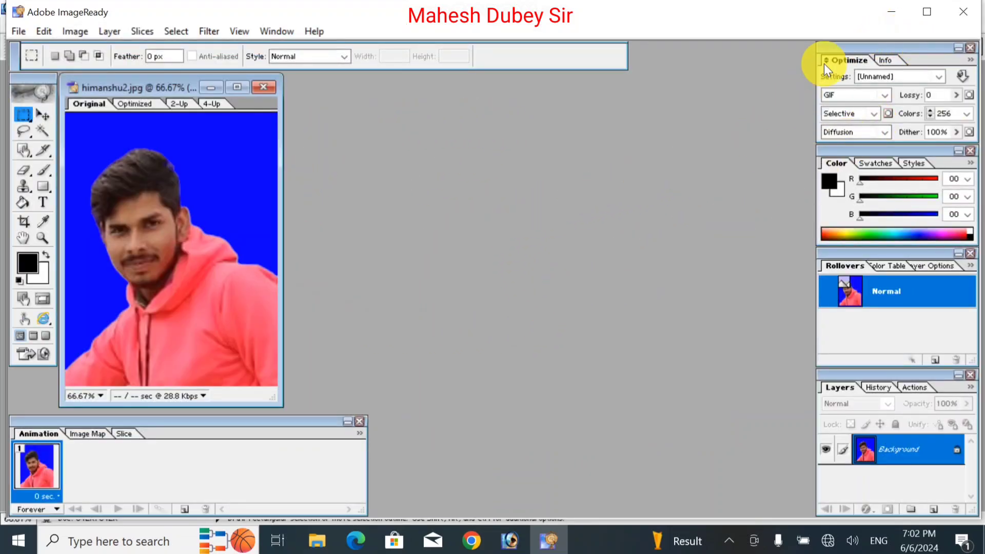
left_click(962, 15)
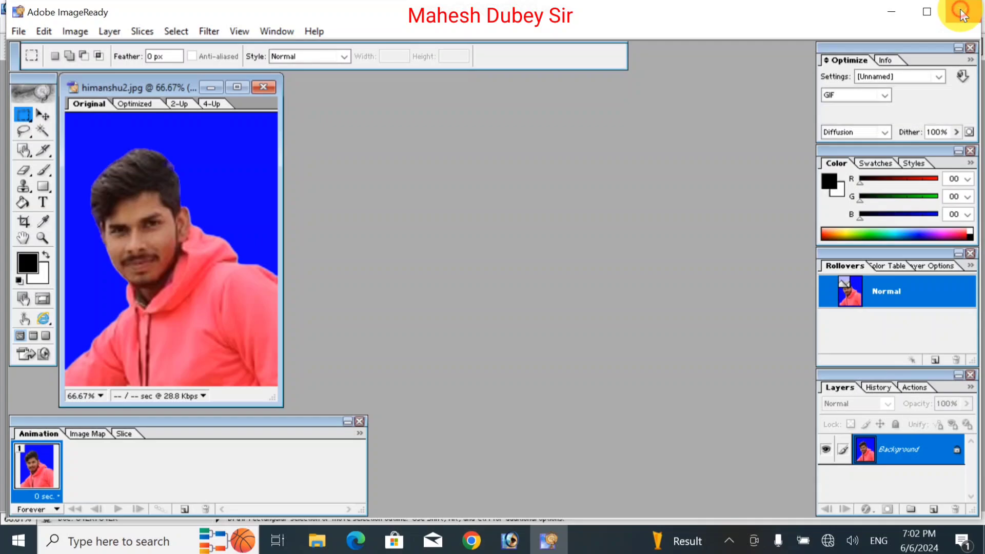